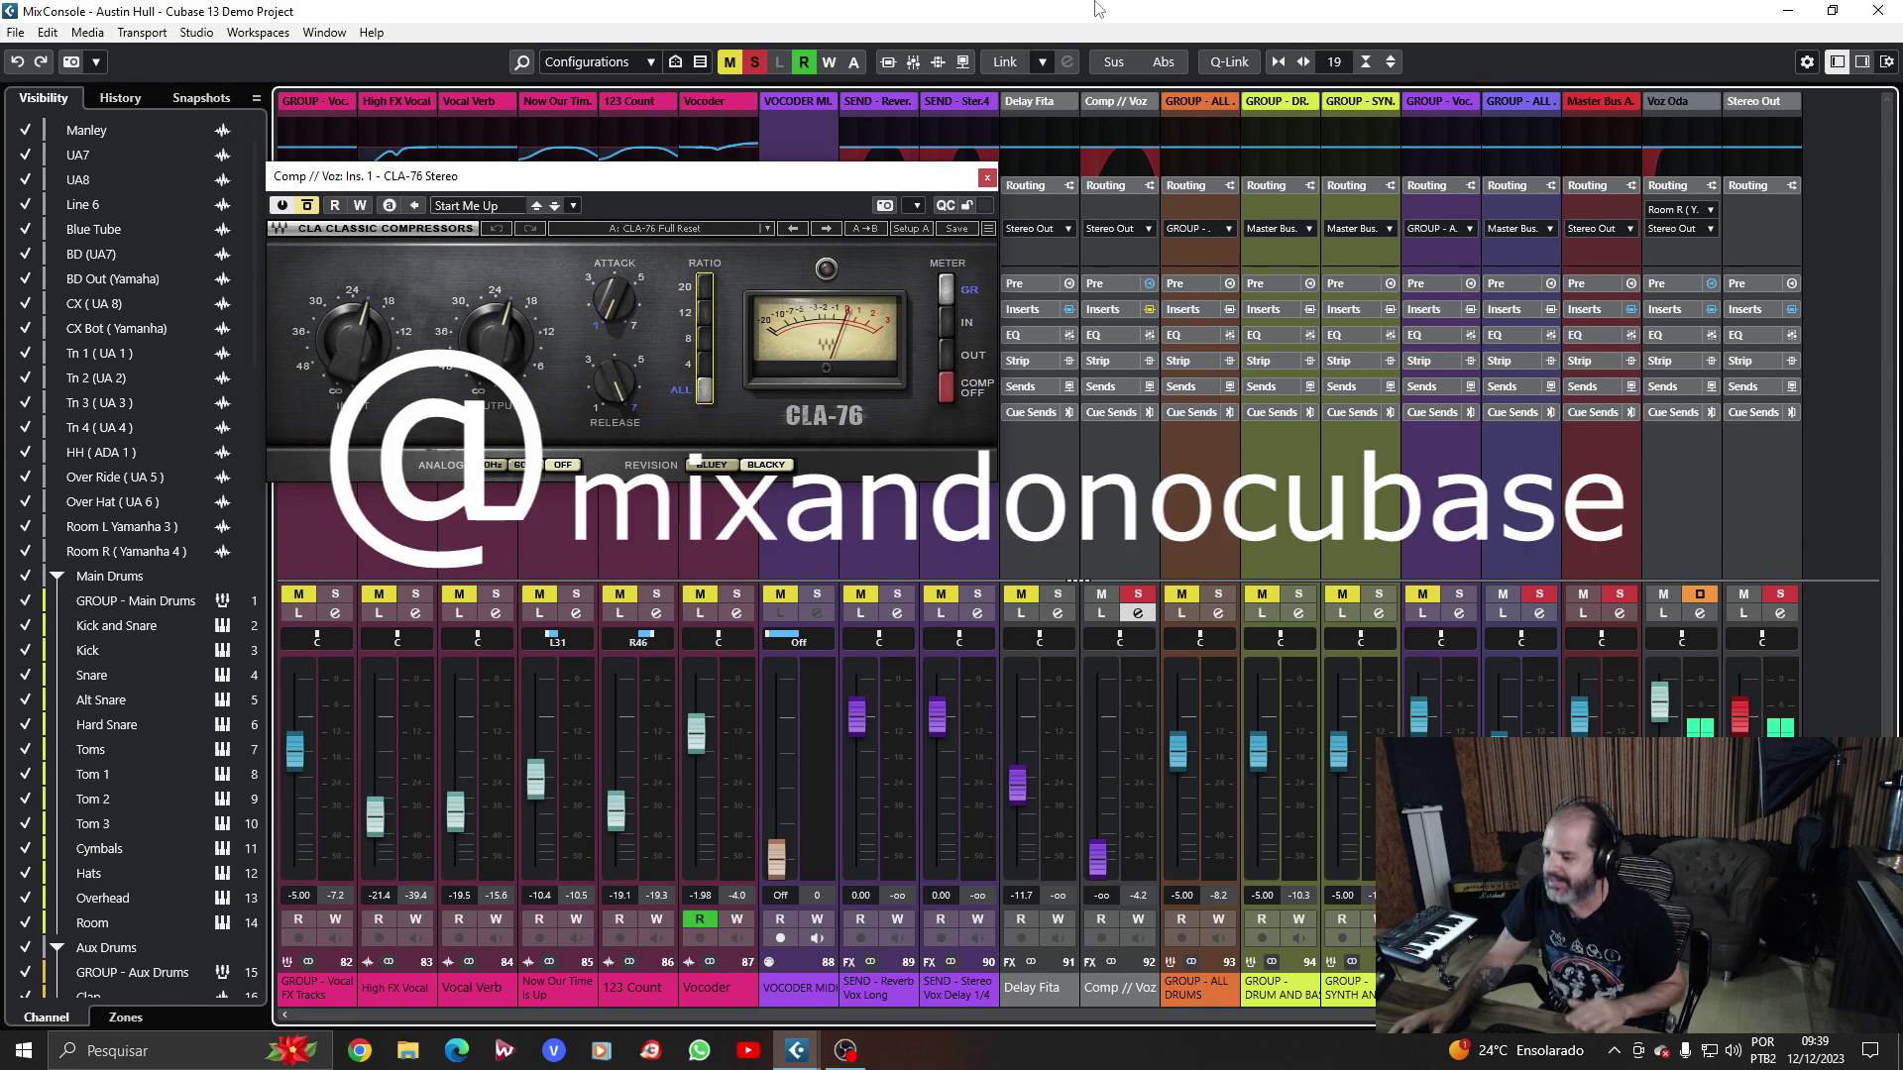
Examine the CLA-76's ratio, release, input and output controls on the Comp // Voz channel.
left_click_drag(876, 191, 958, 84)
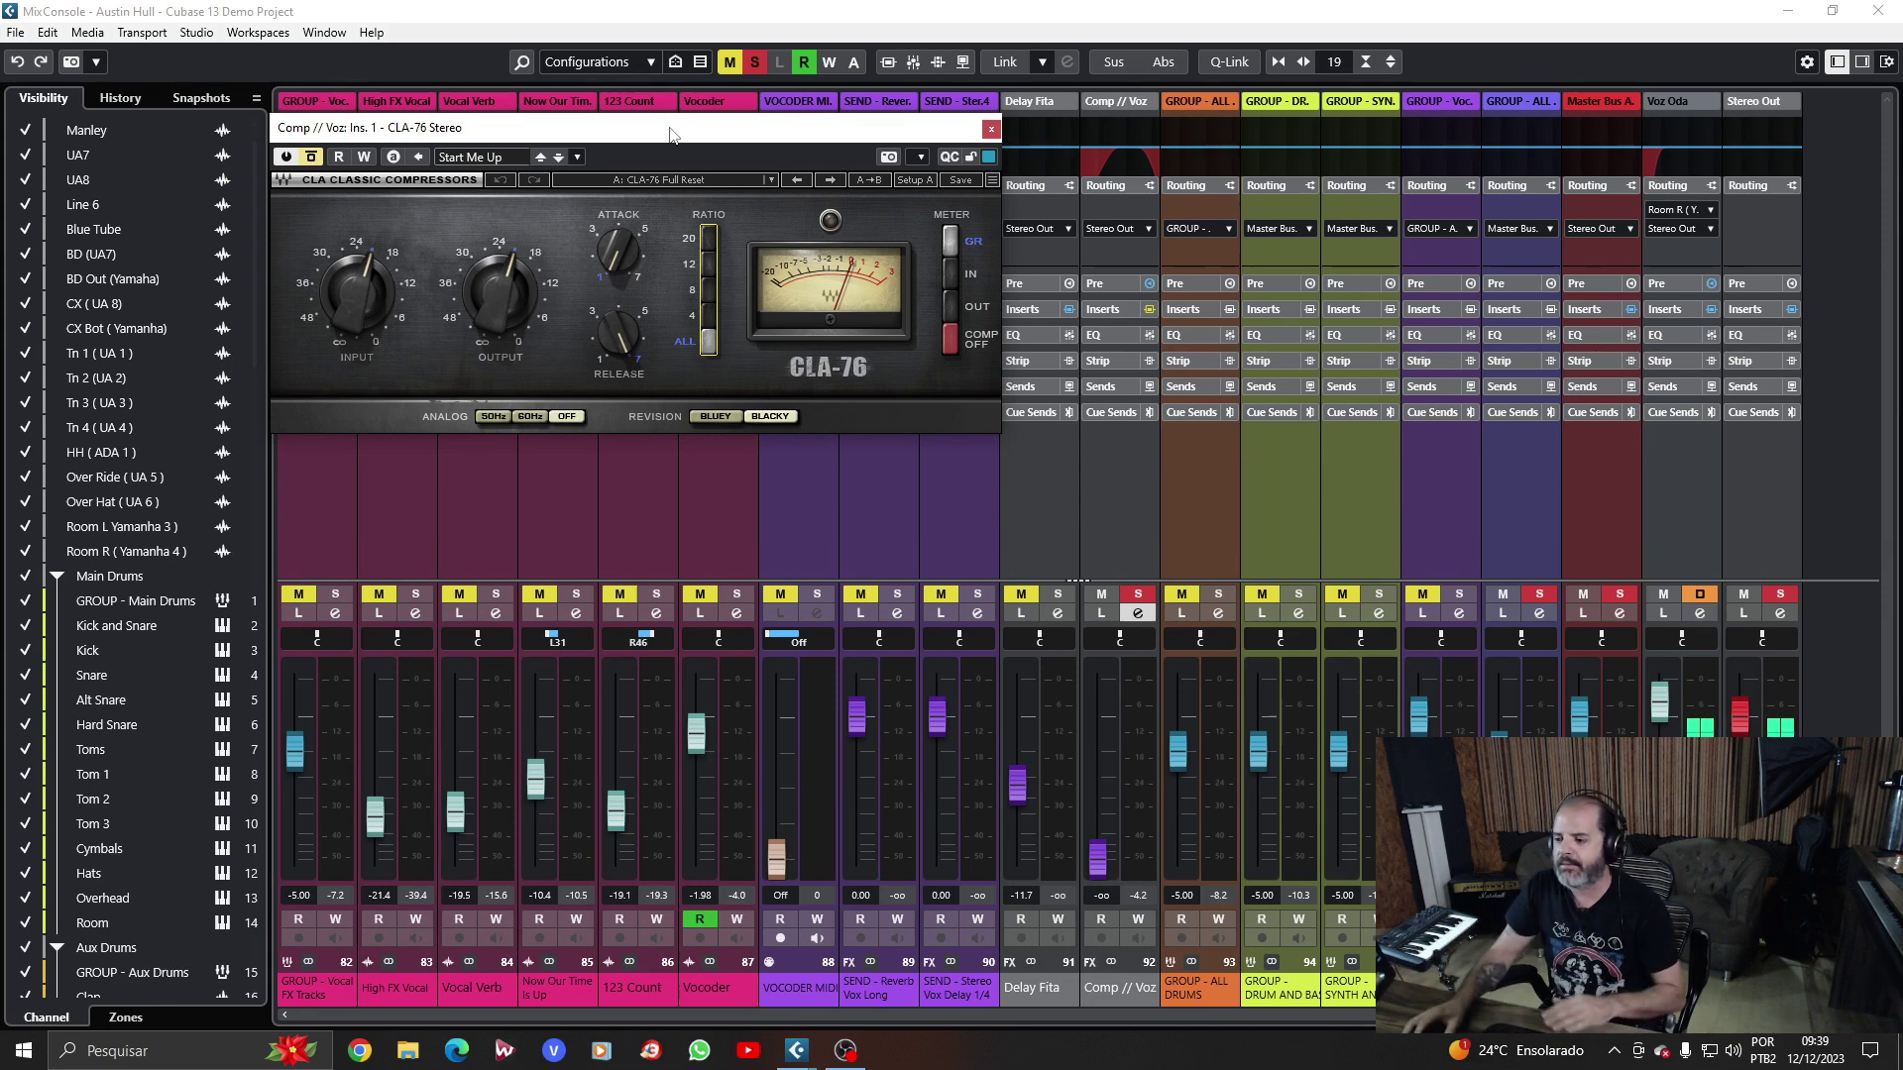
left_click_drag(669, 130, 647, 139)
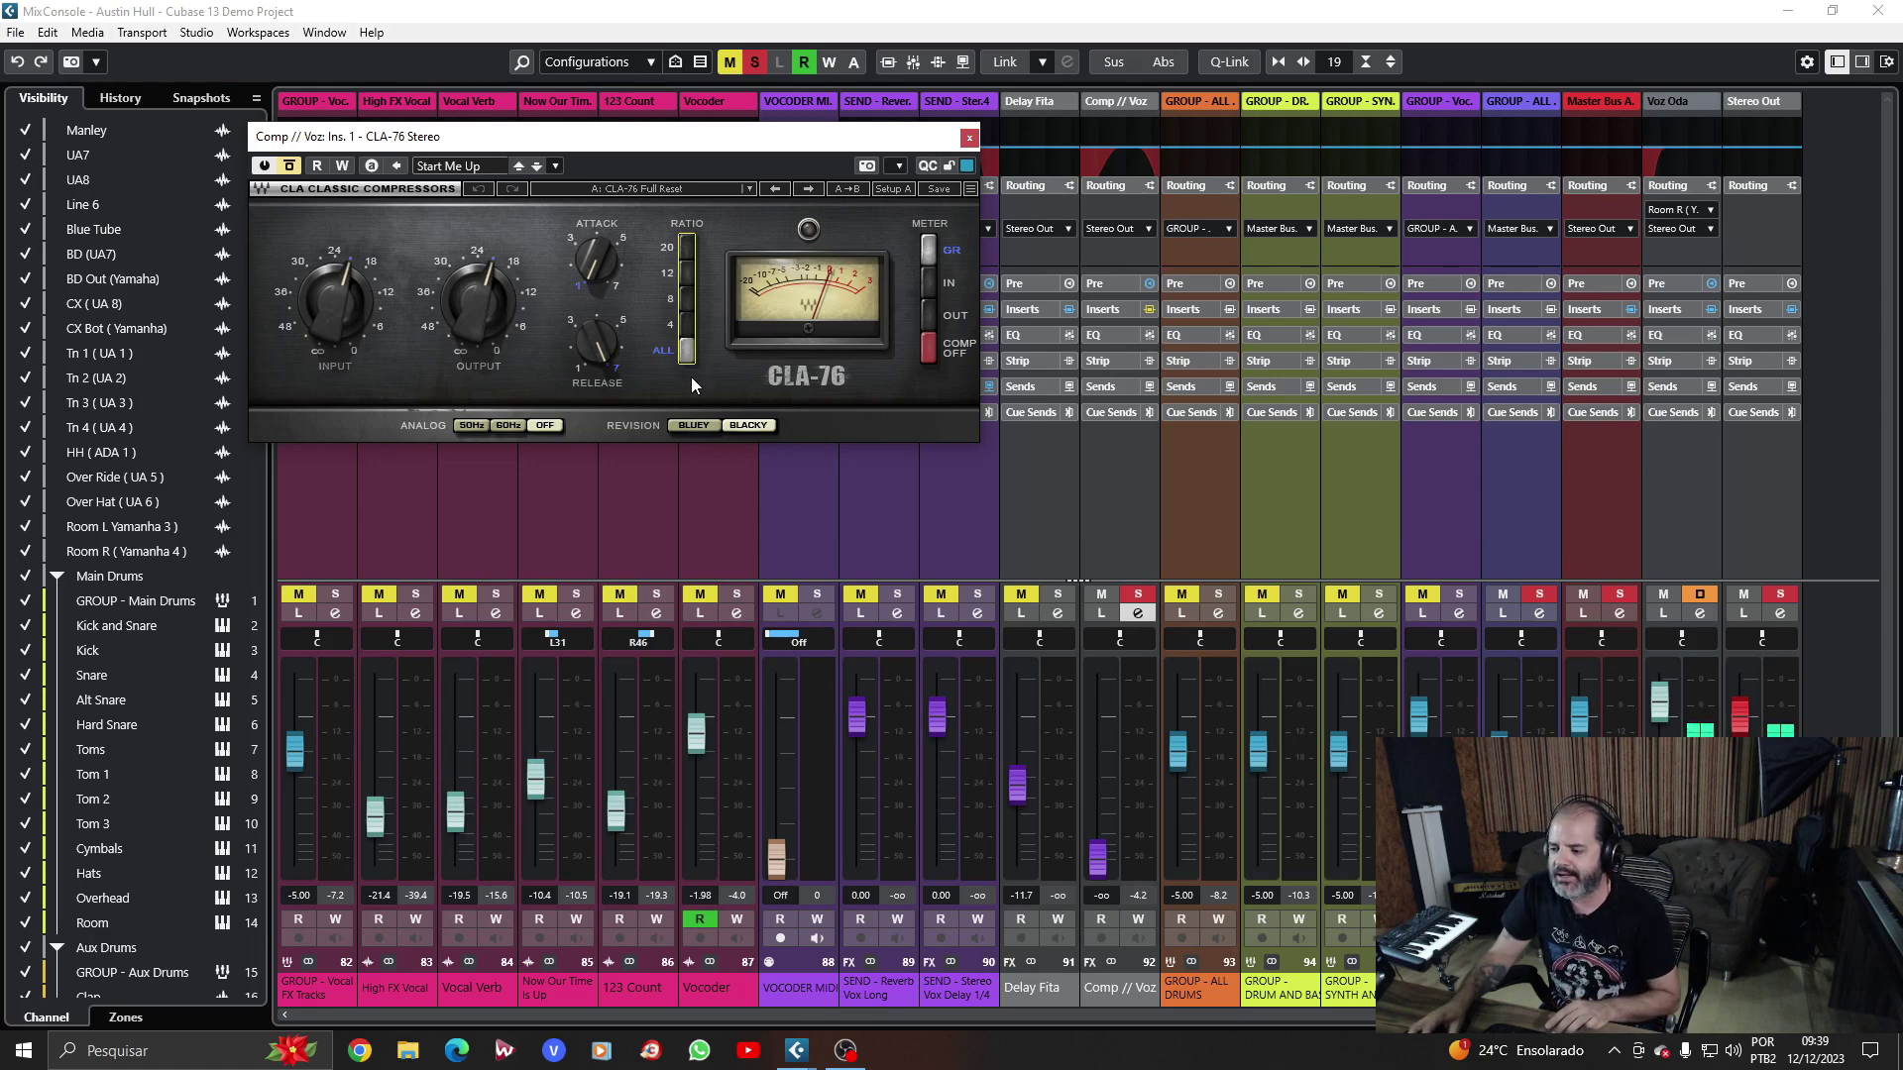
left_click(687, 351)
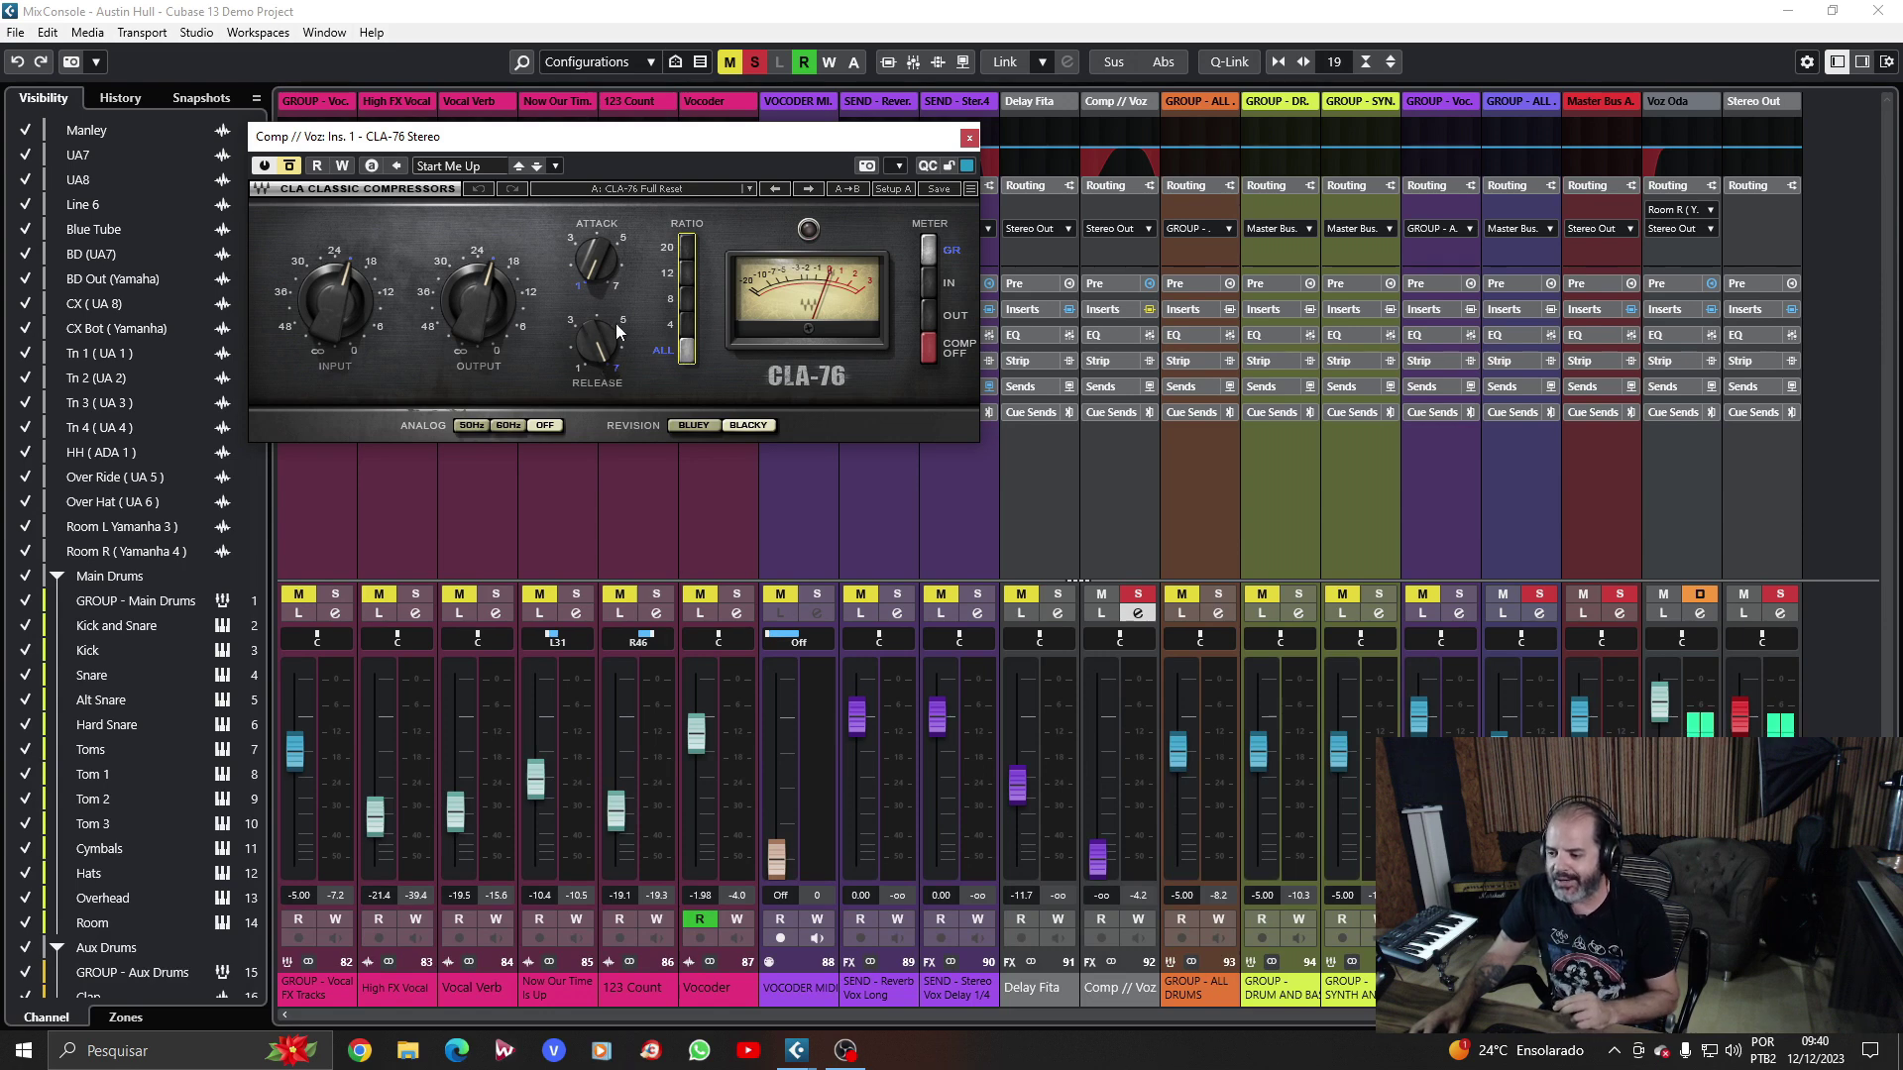
left_click_drag(609, 365, 596, 340)
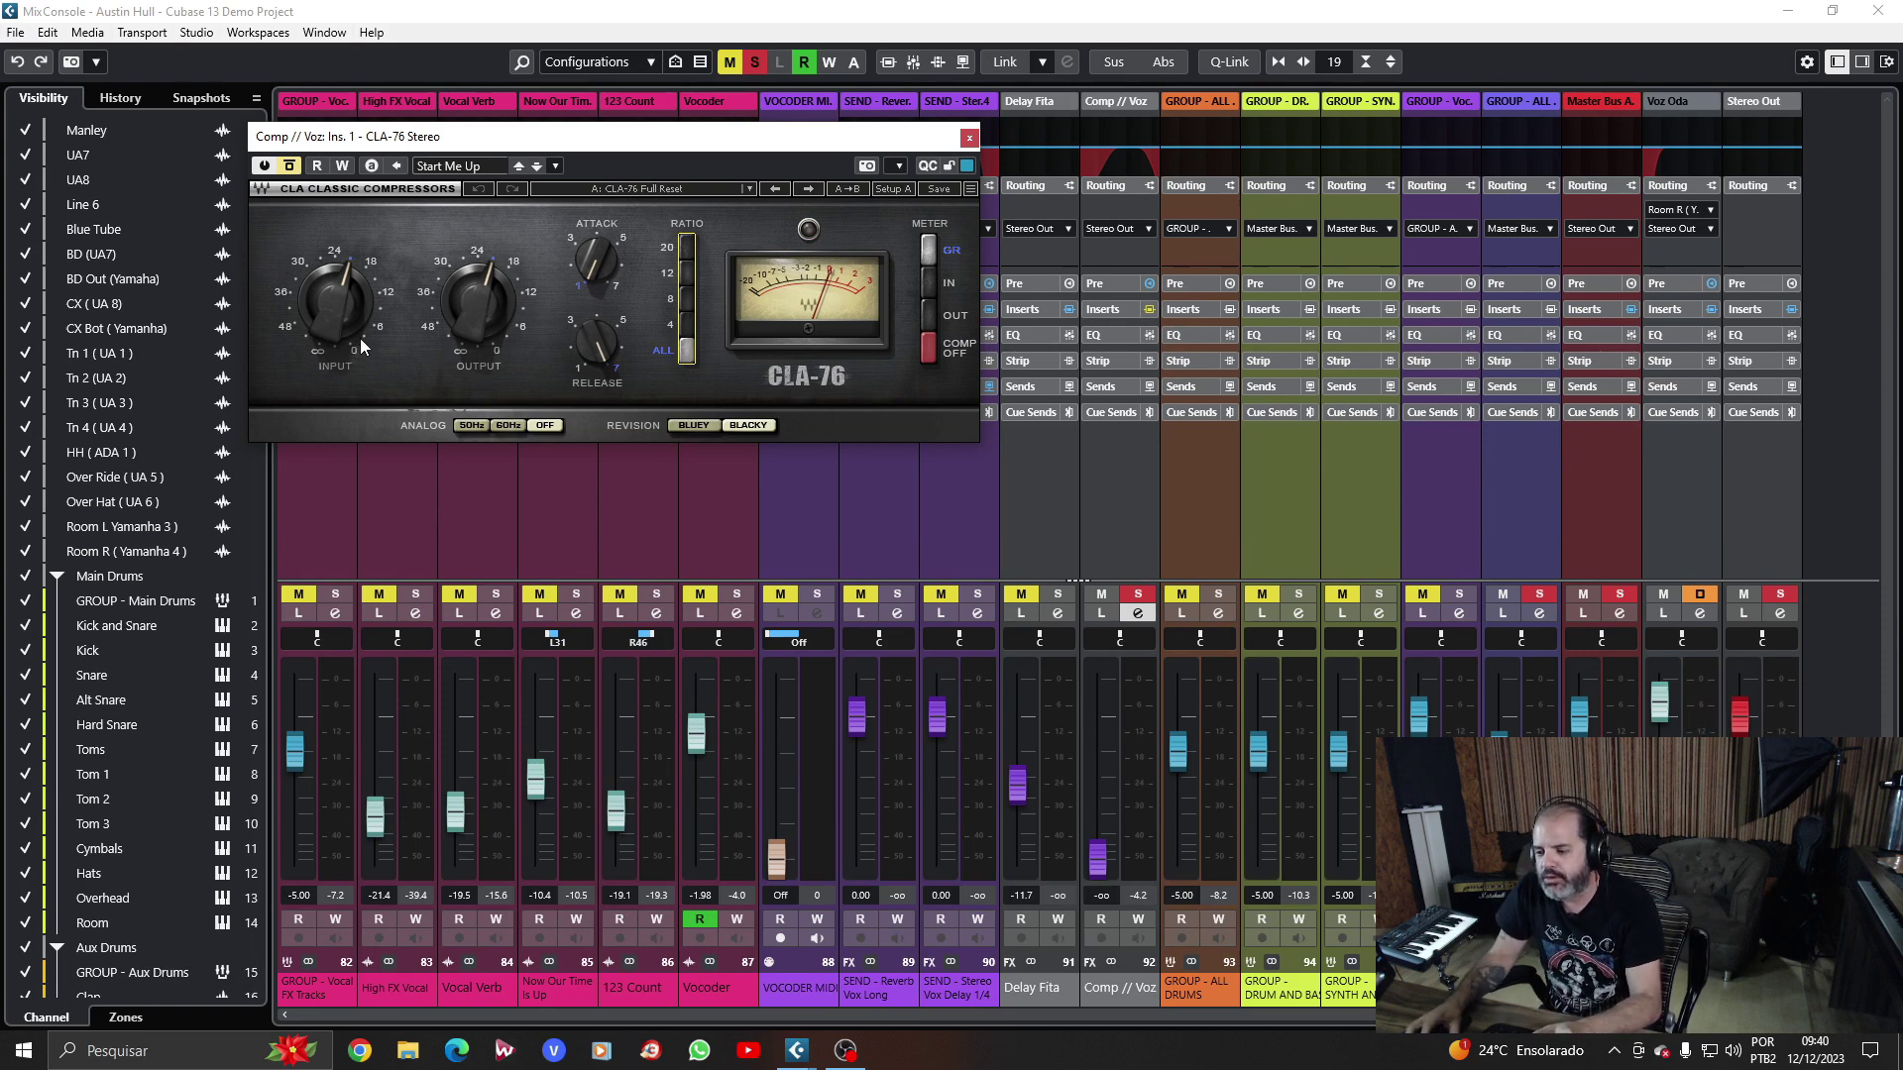
mouse_move(351, 338)
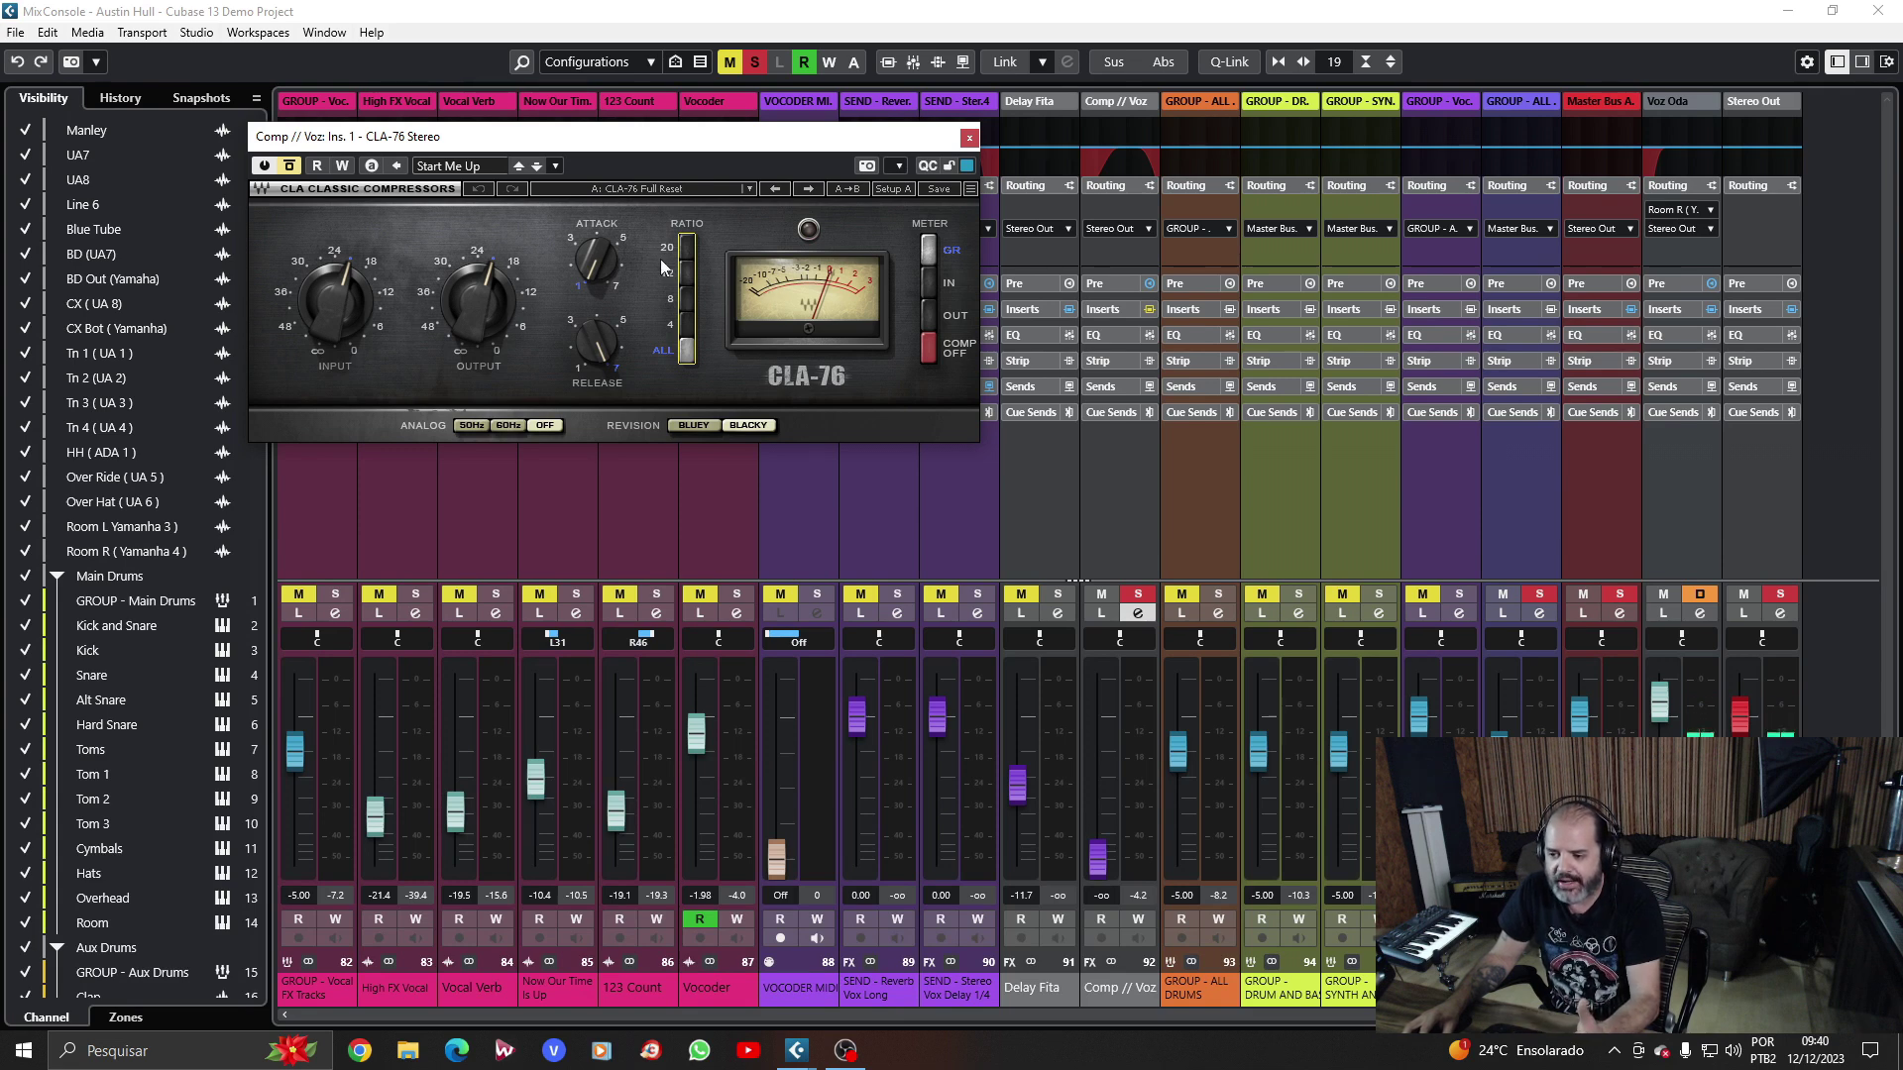
mouse_move(501, 275)
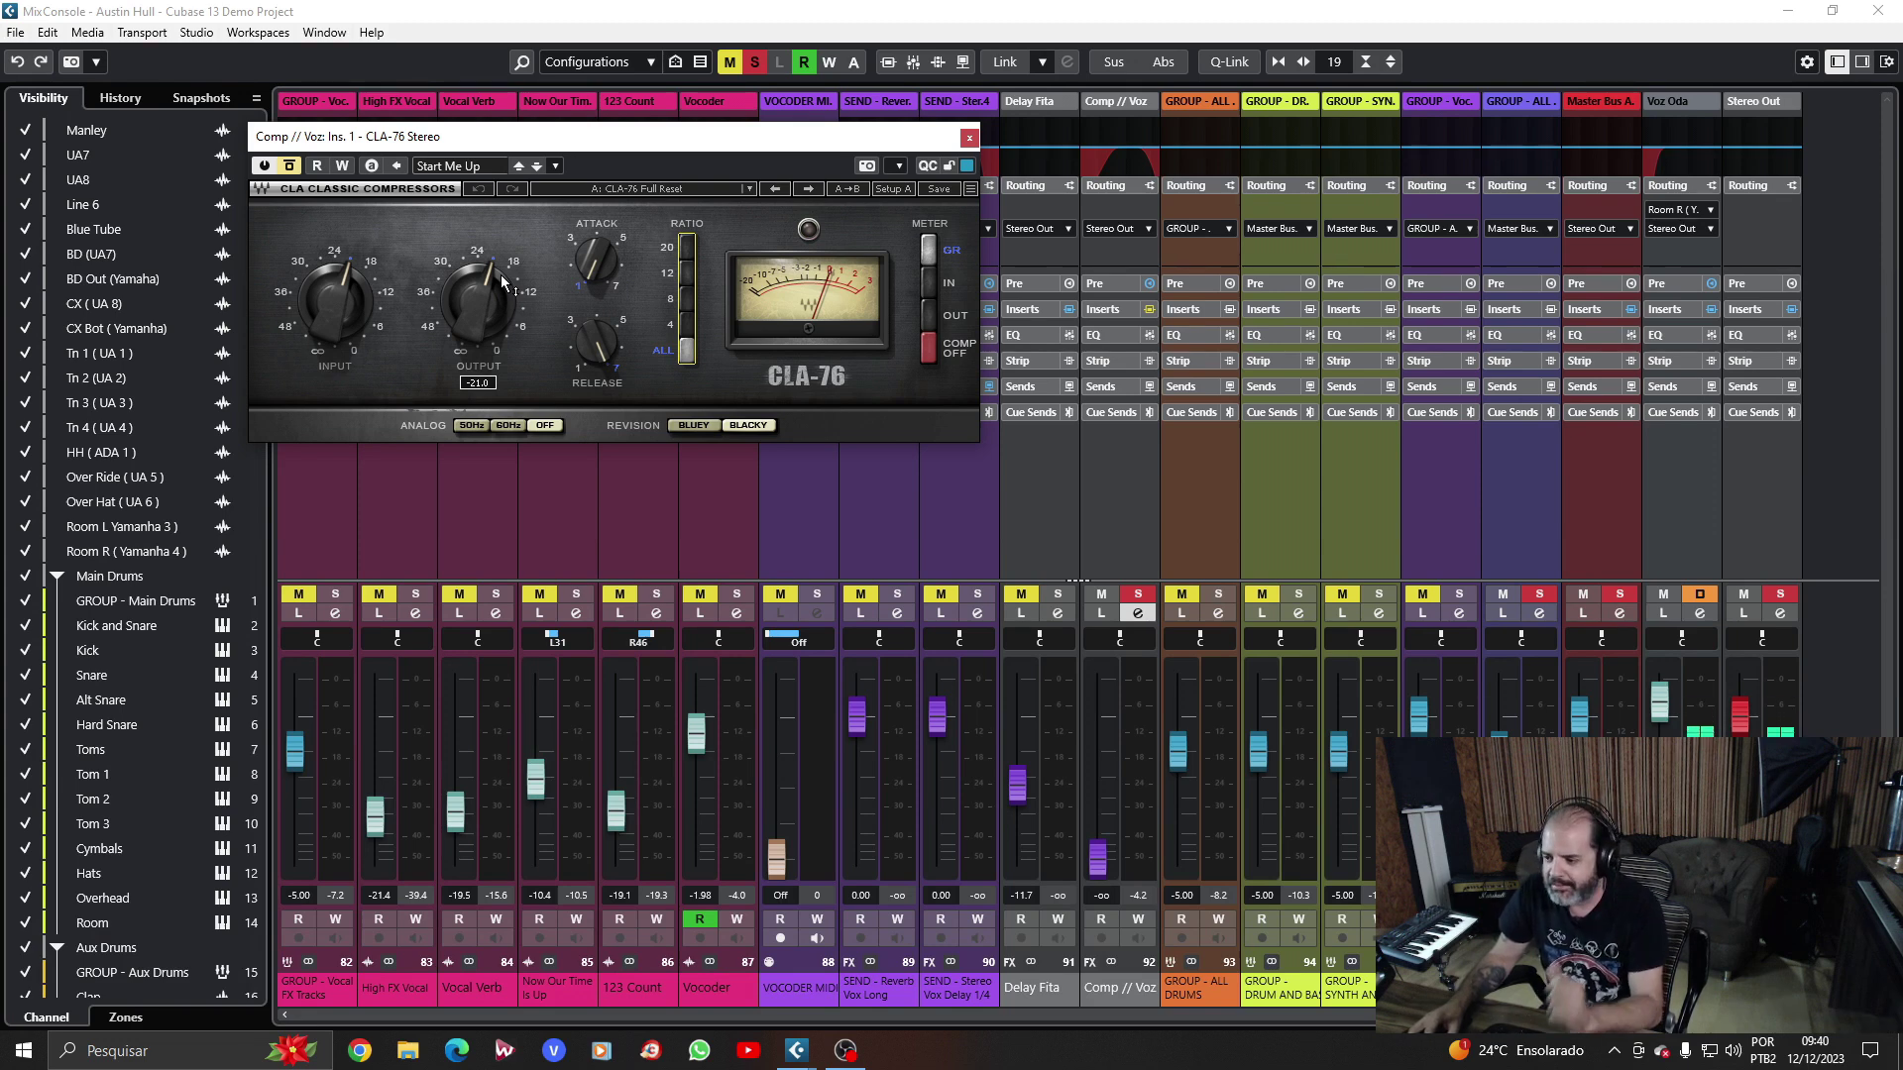
left_click_drag(602, 142, 603, 129)
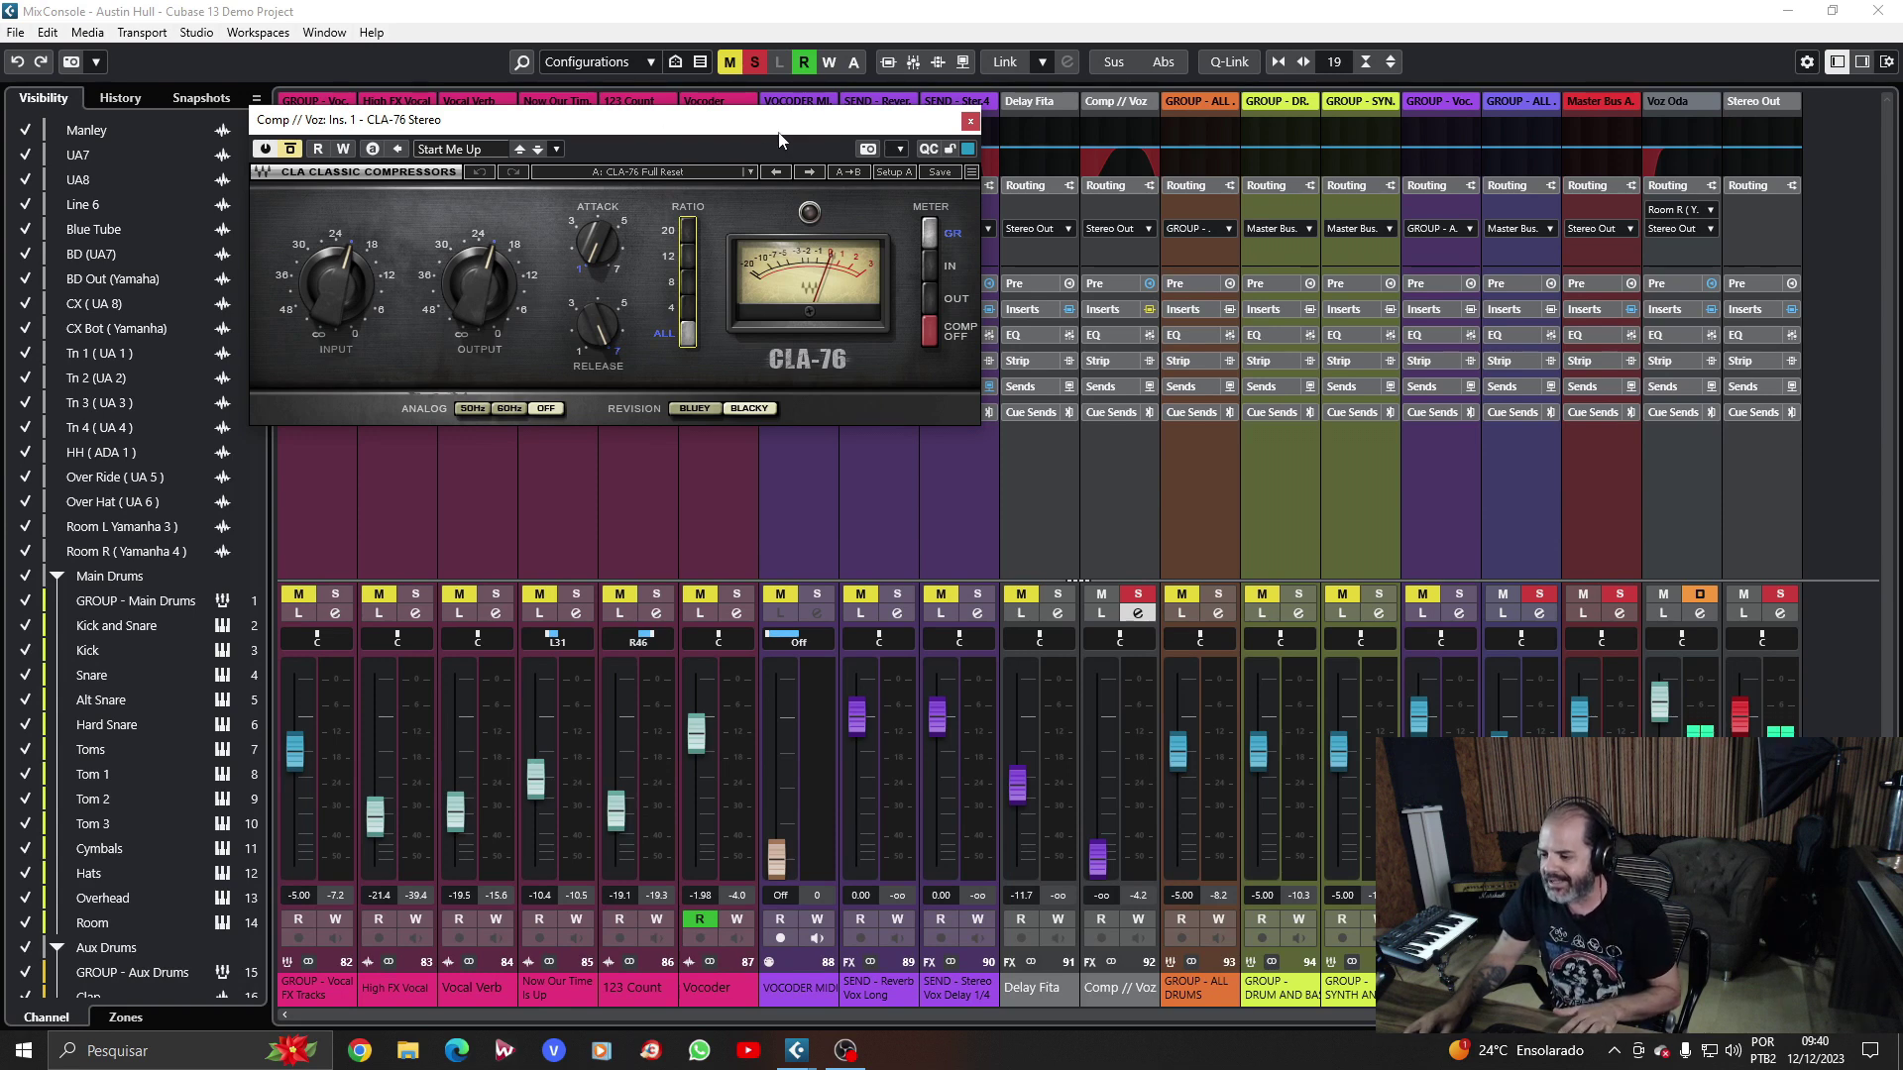
Open the Comp // Voz channel settings to review its insert chain and pre-filters, and close them again.
left_click(1140, 615)
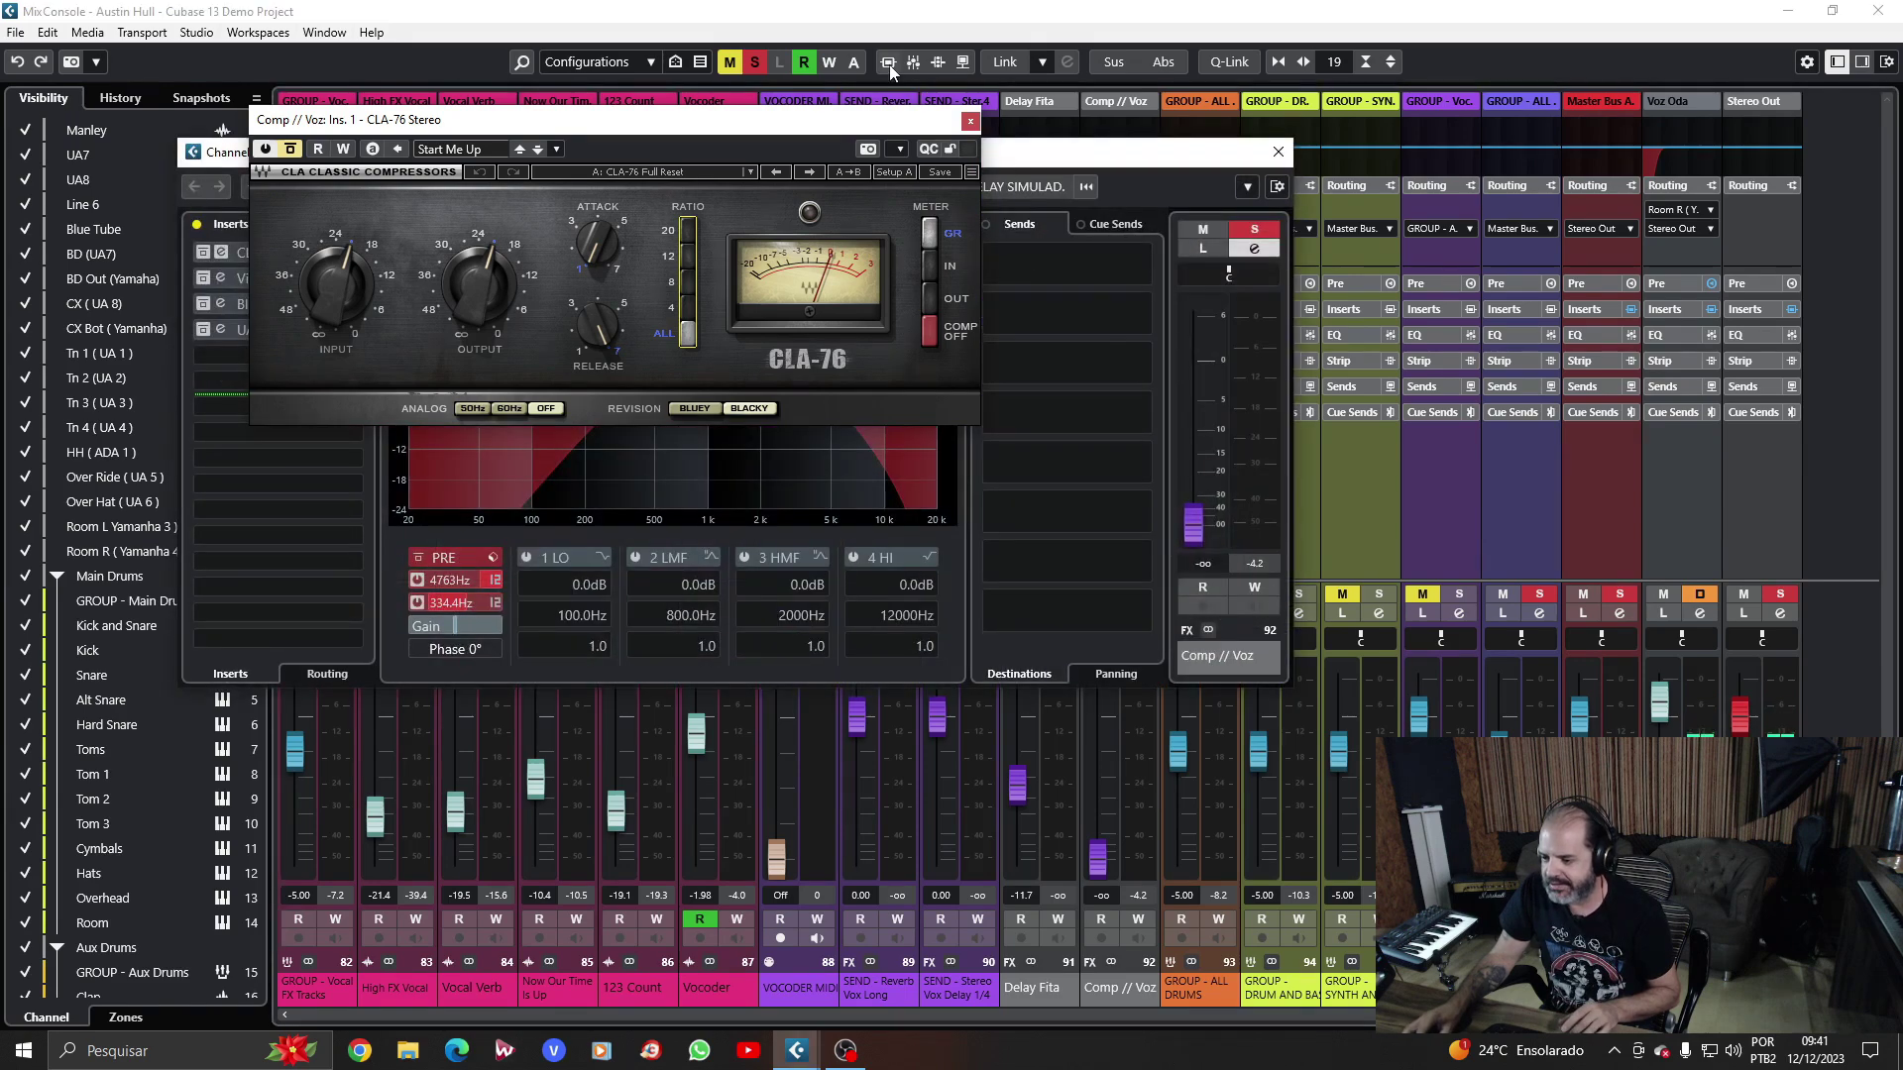
left_click_drag(845, 136, 1601, 119)
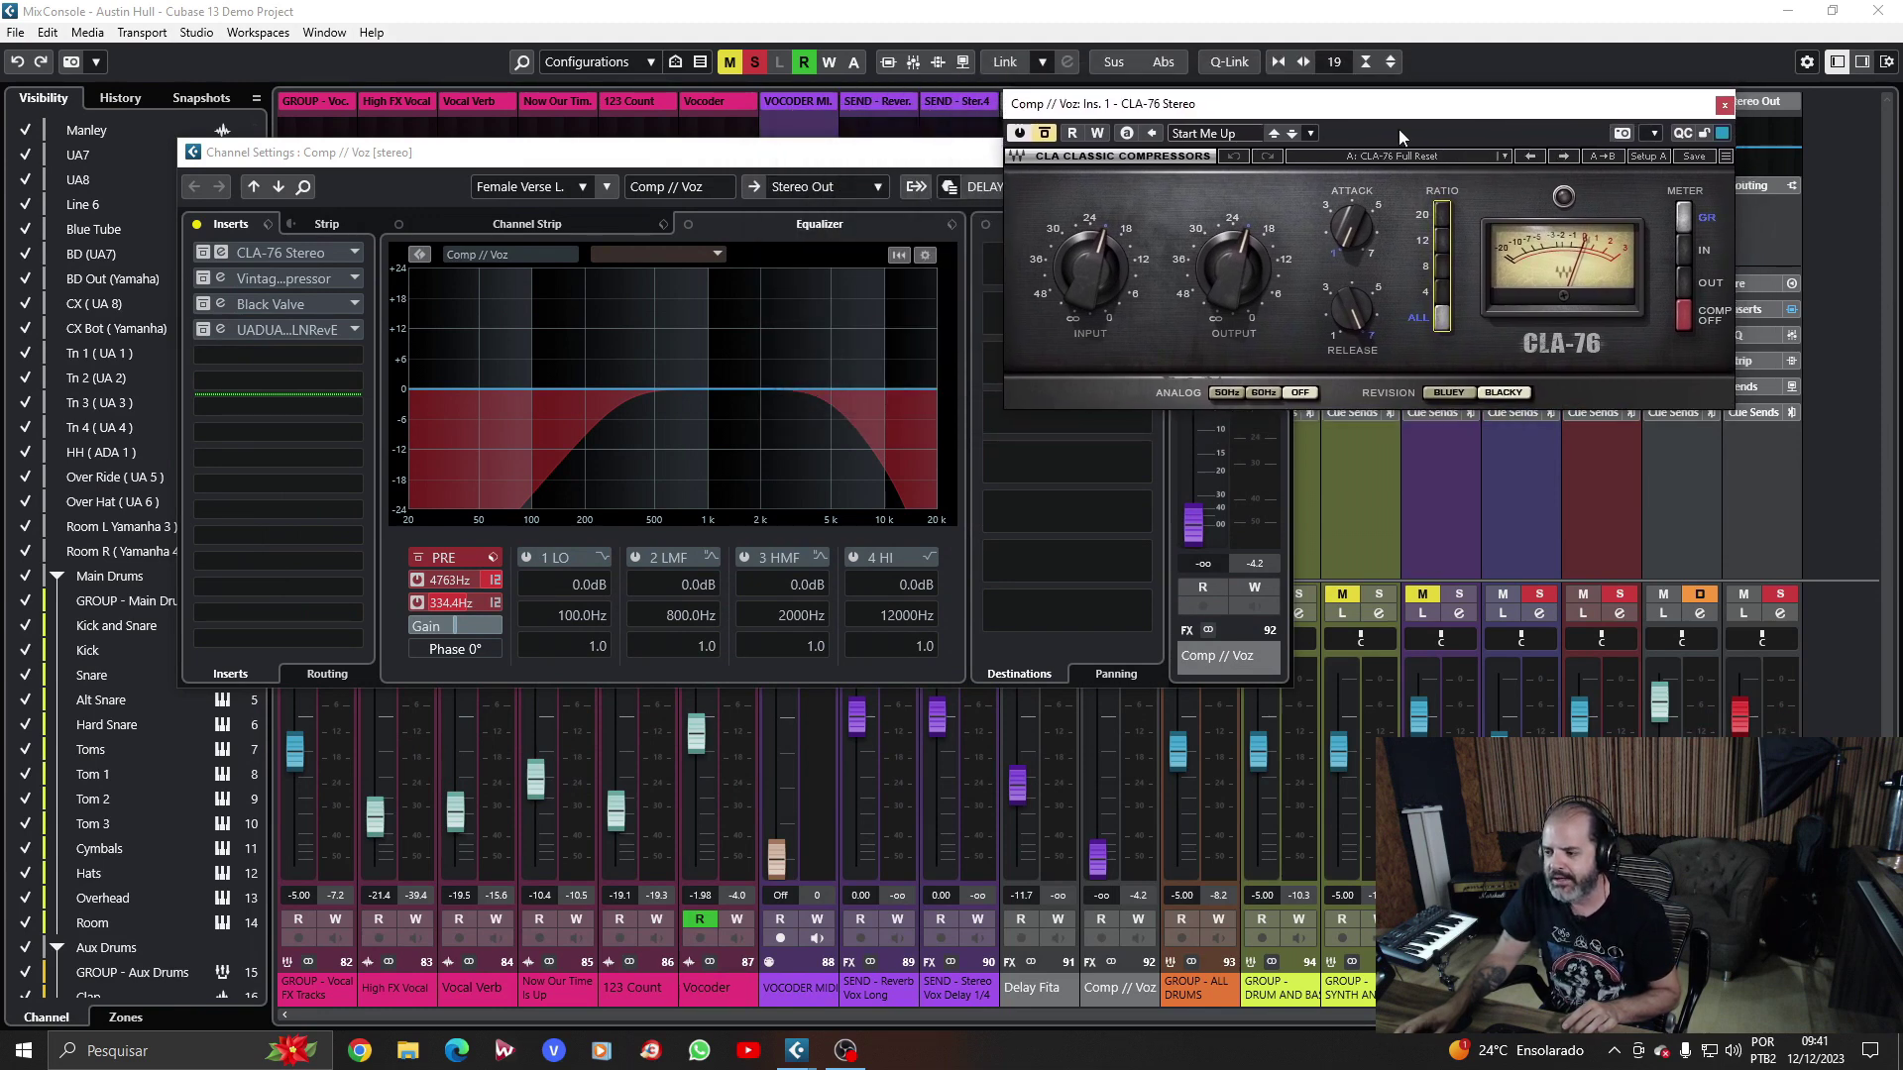
left_click_drag(946, 152, 813, 137)
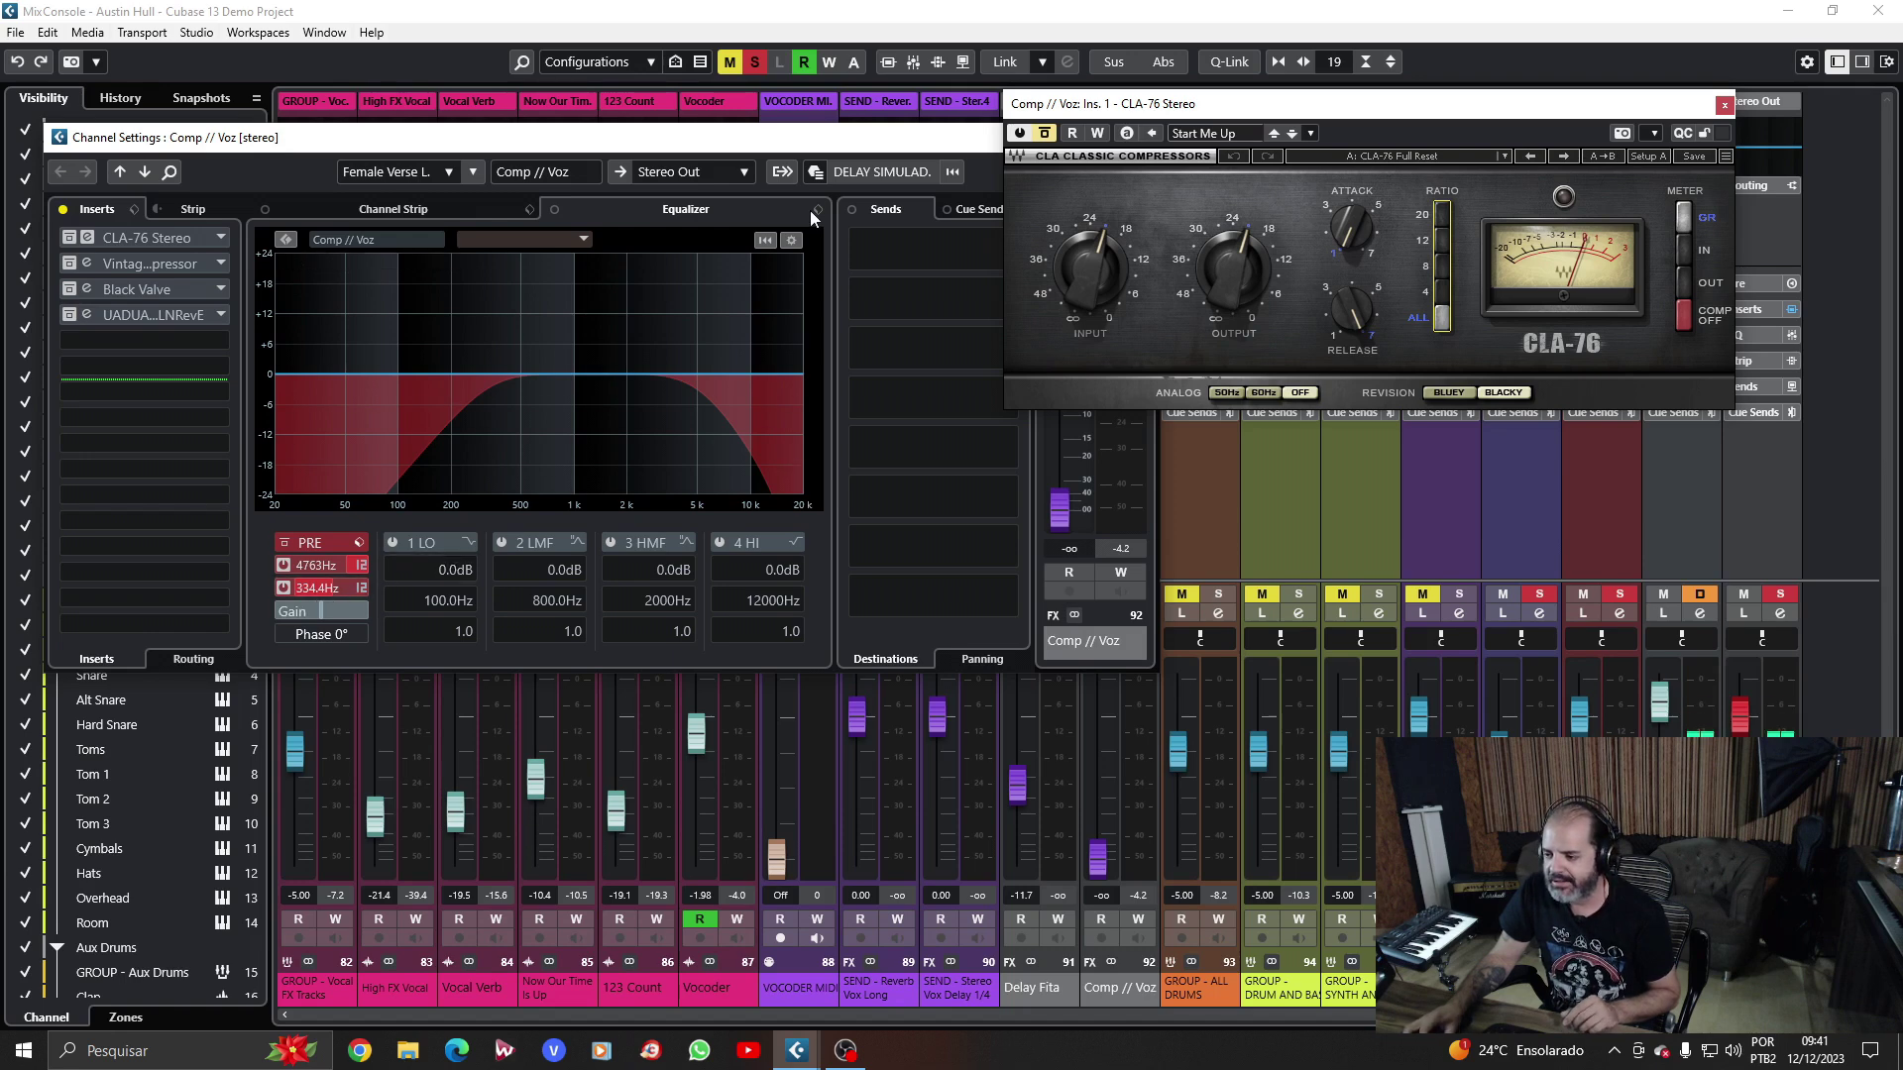
left_click_drag(814, 141, 808, 117)
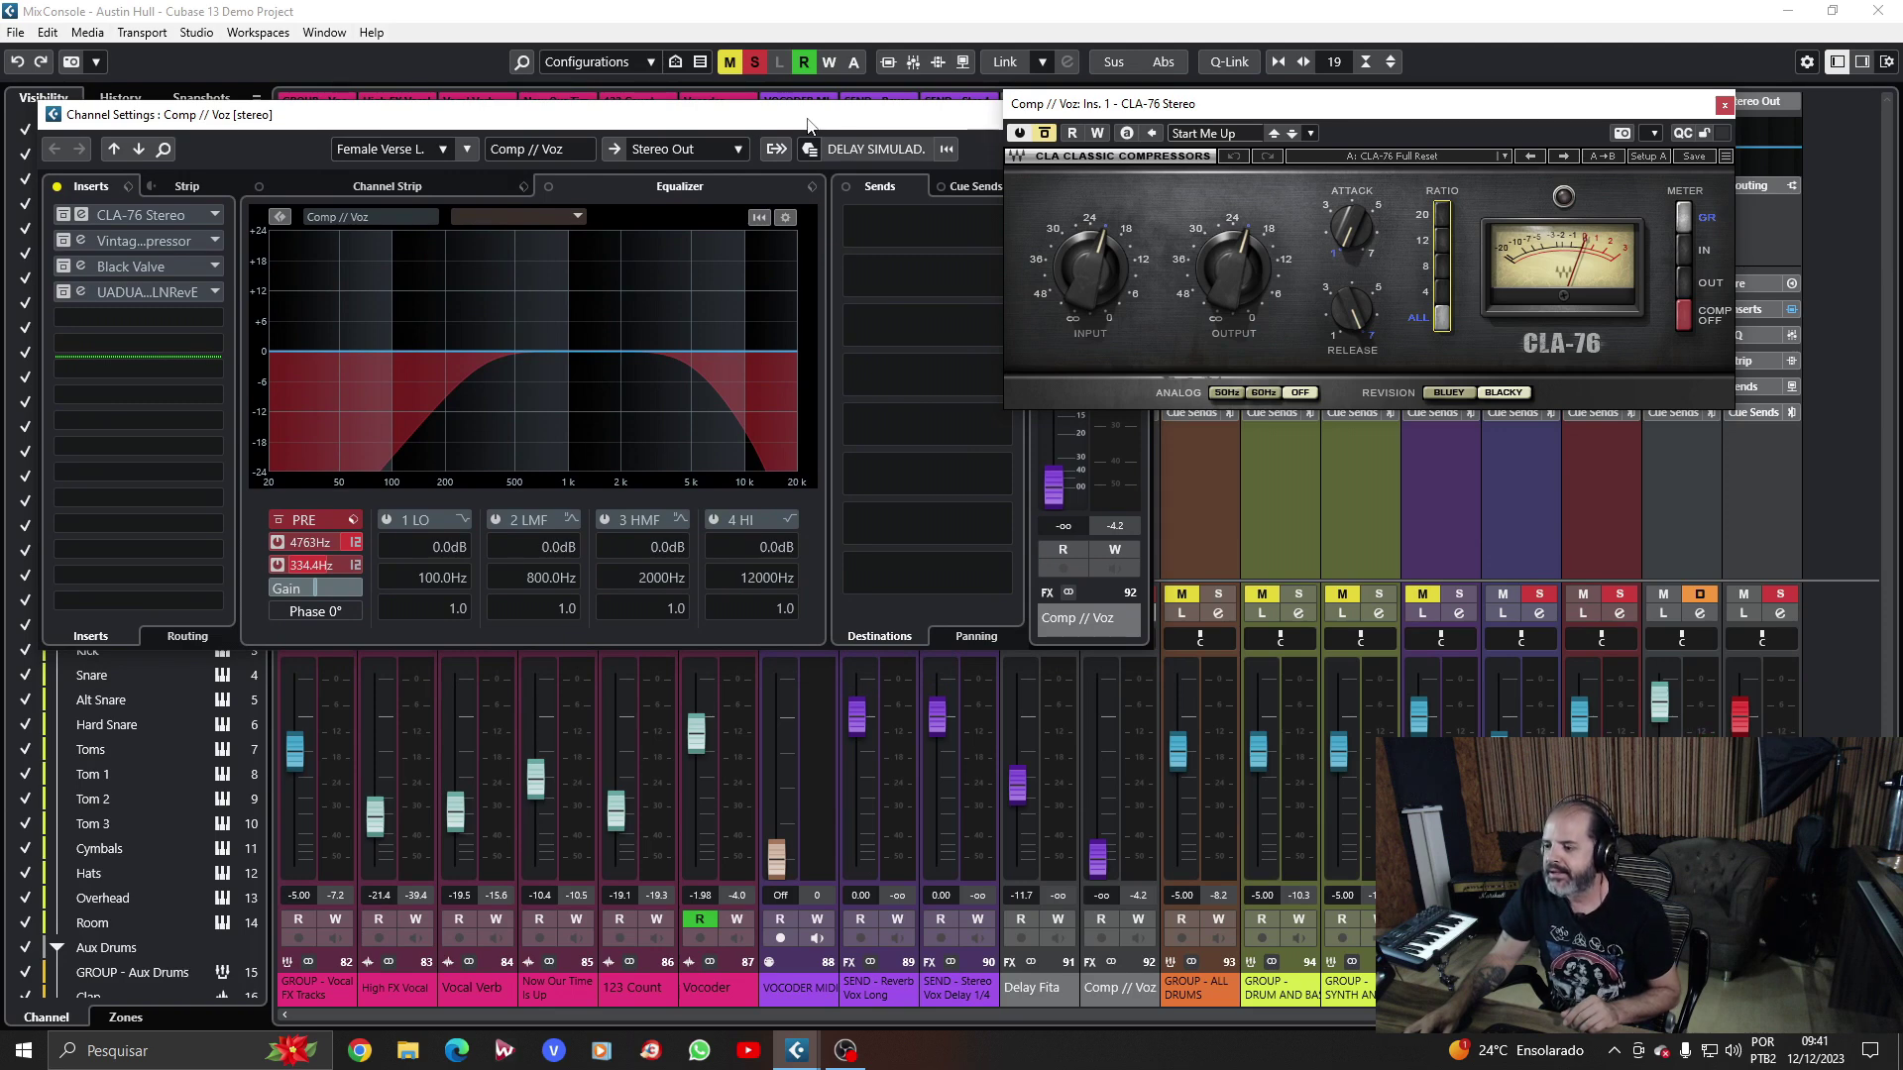
left_click_drag(808, 123, 817, 79)
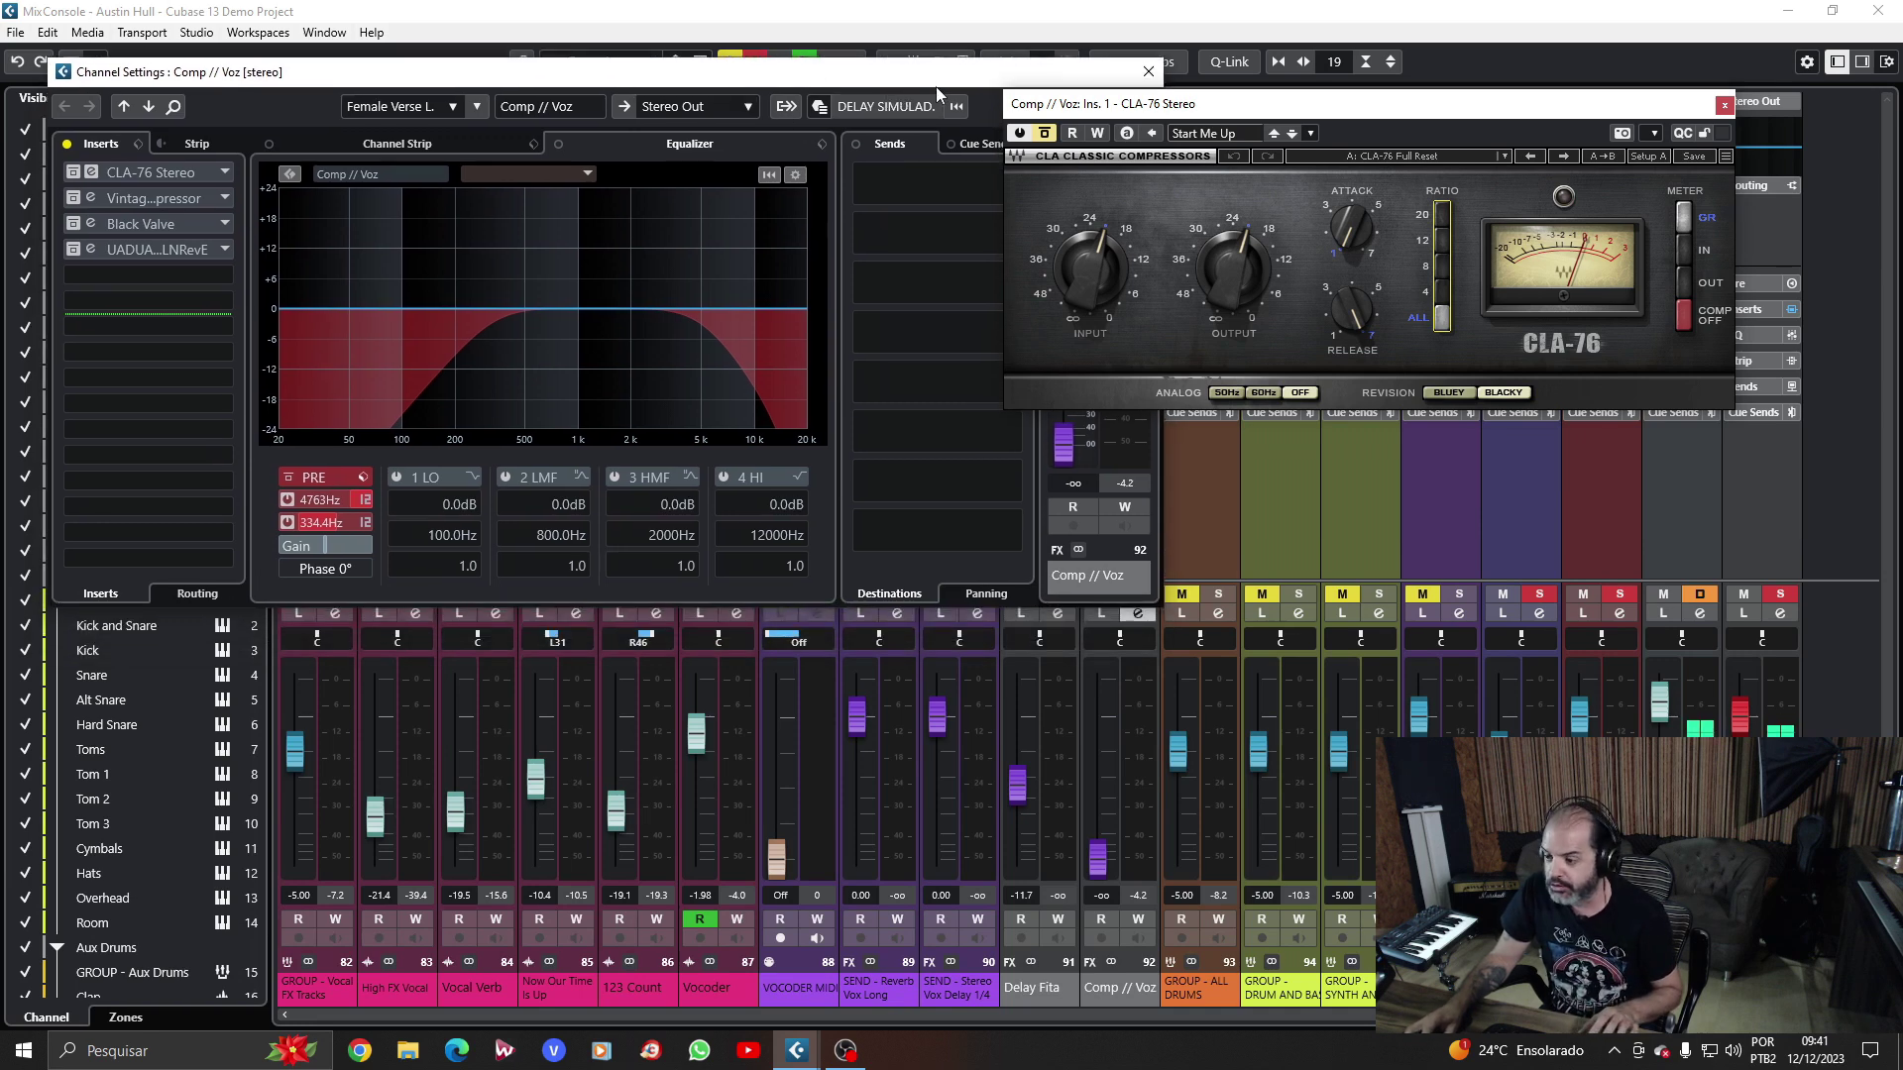
left_click(1147, 71)
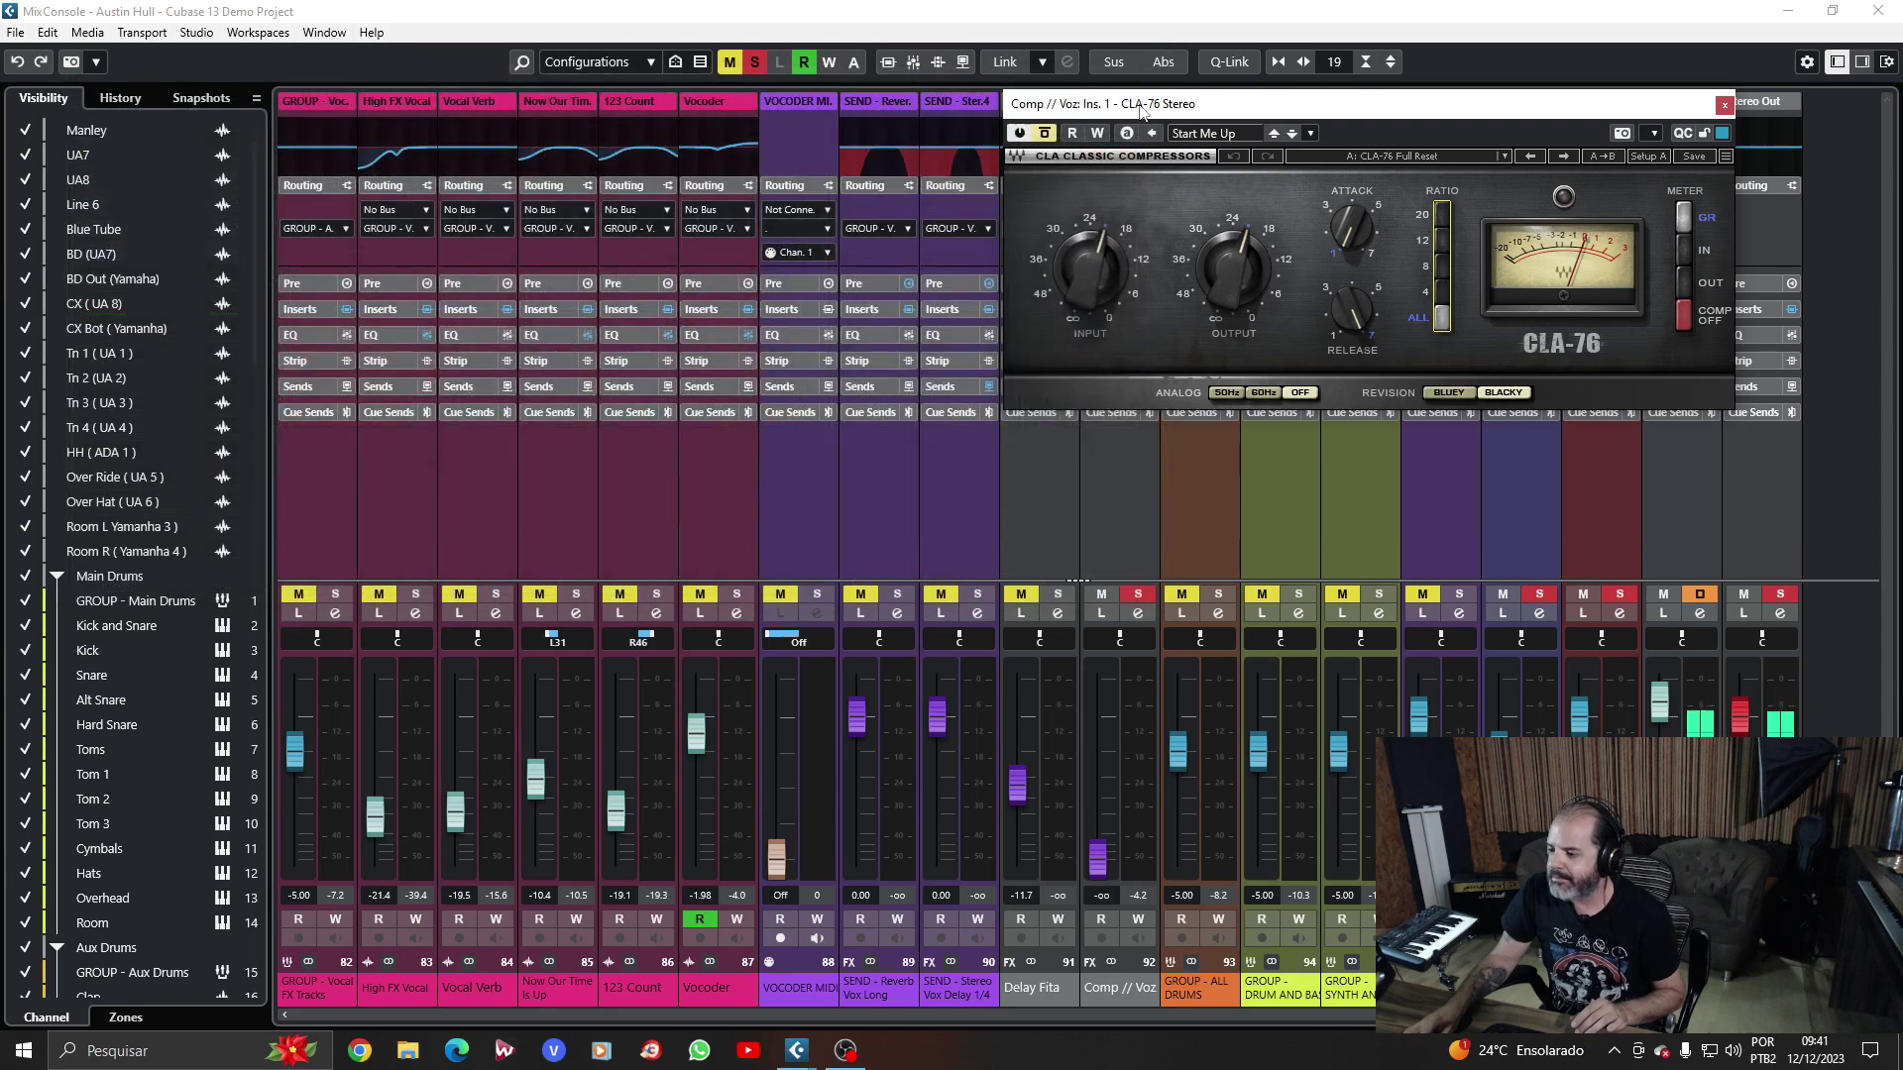
left_click_drag(1145, 106, 498, 197)
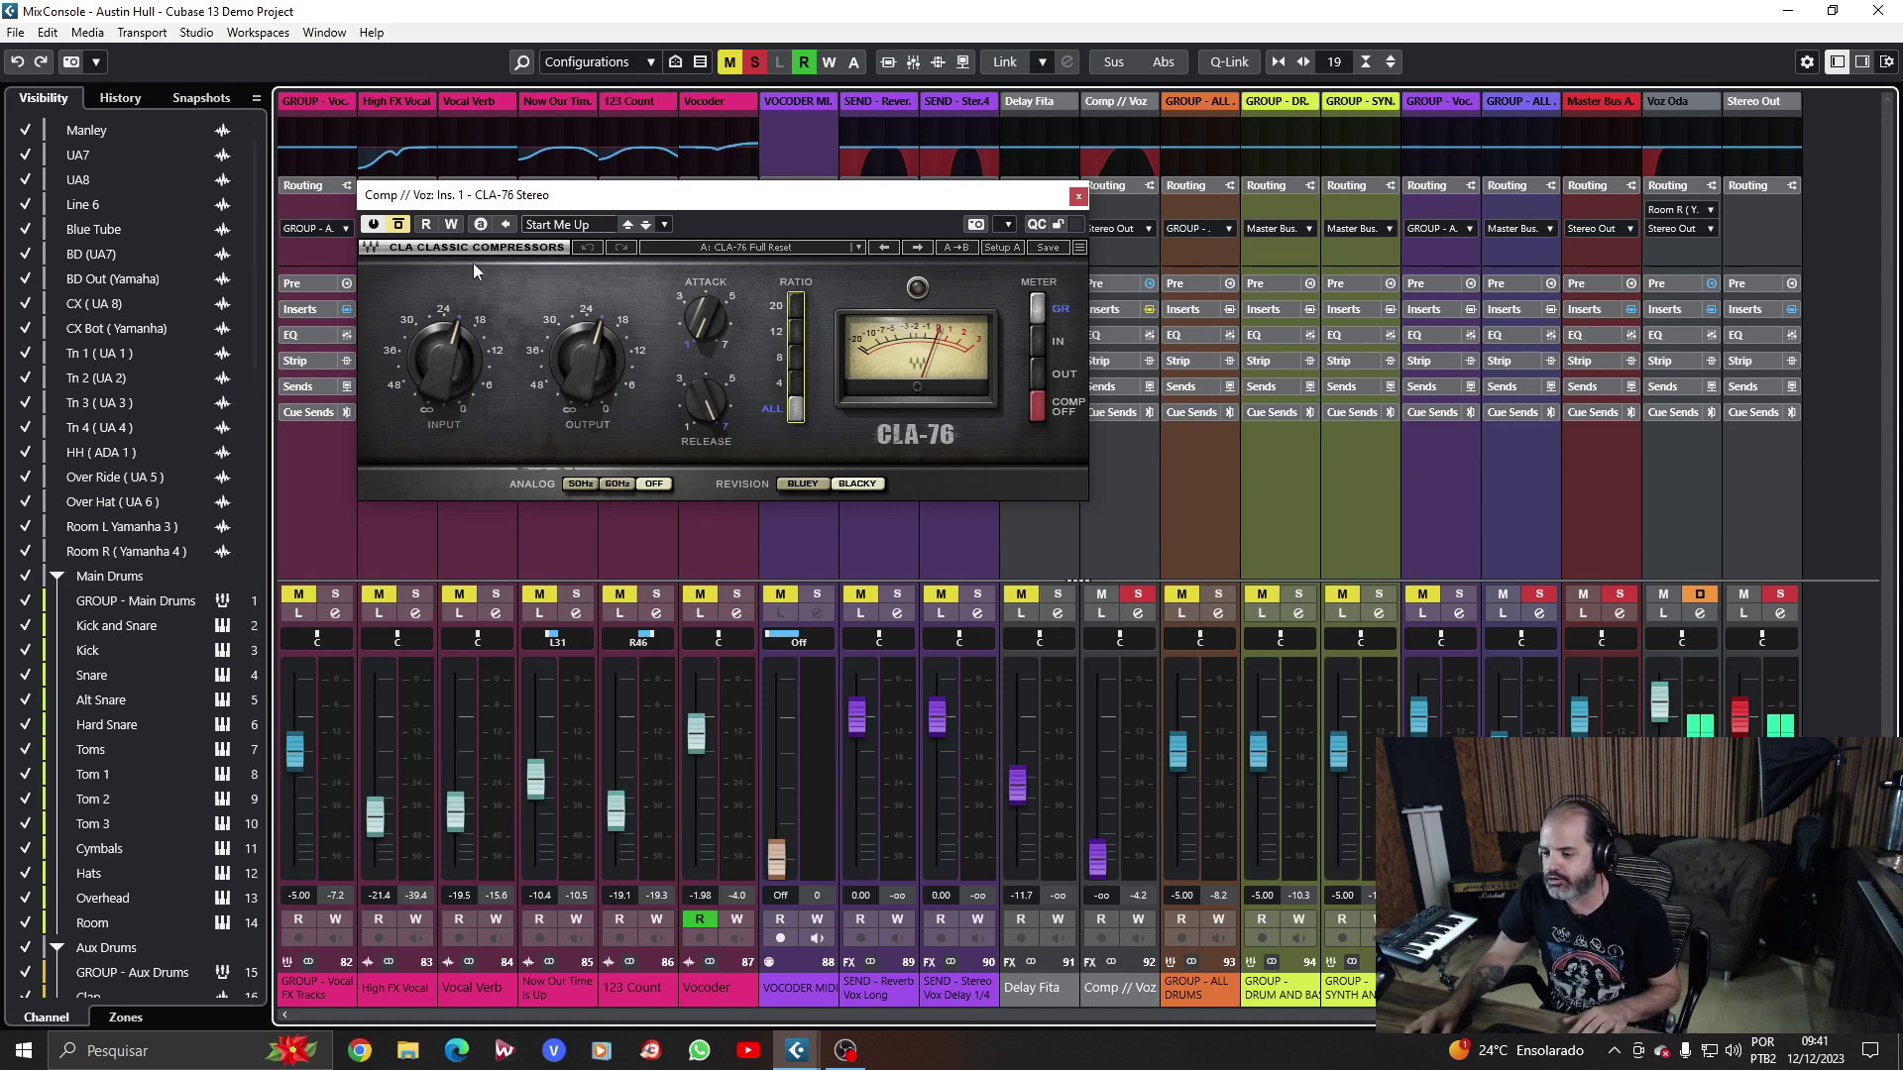
Take the CLA-76 out of bypass and raise the Comp // Voz channel's fader to -7.20.
left_click(401, 228)
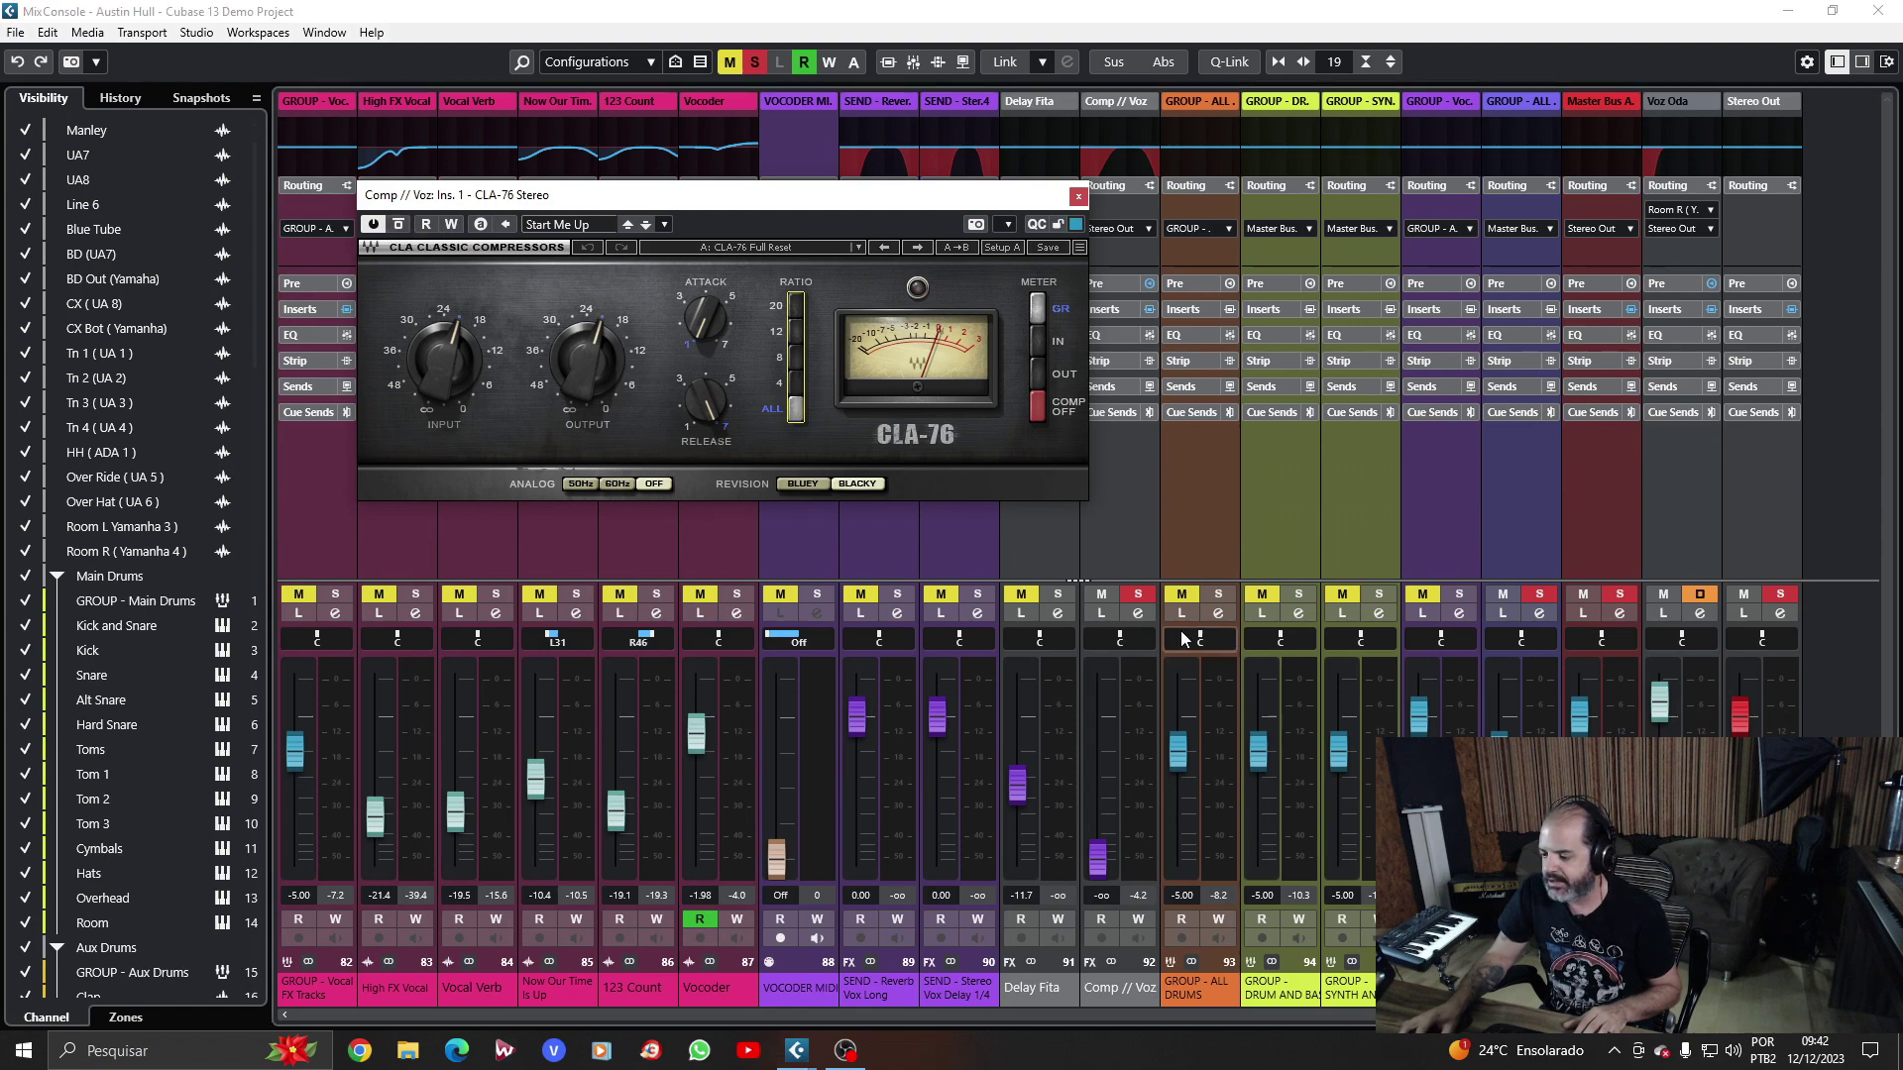
left_click(1137, 614)
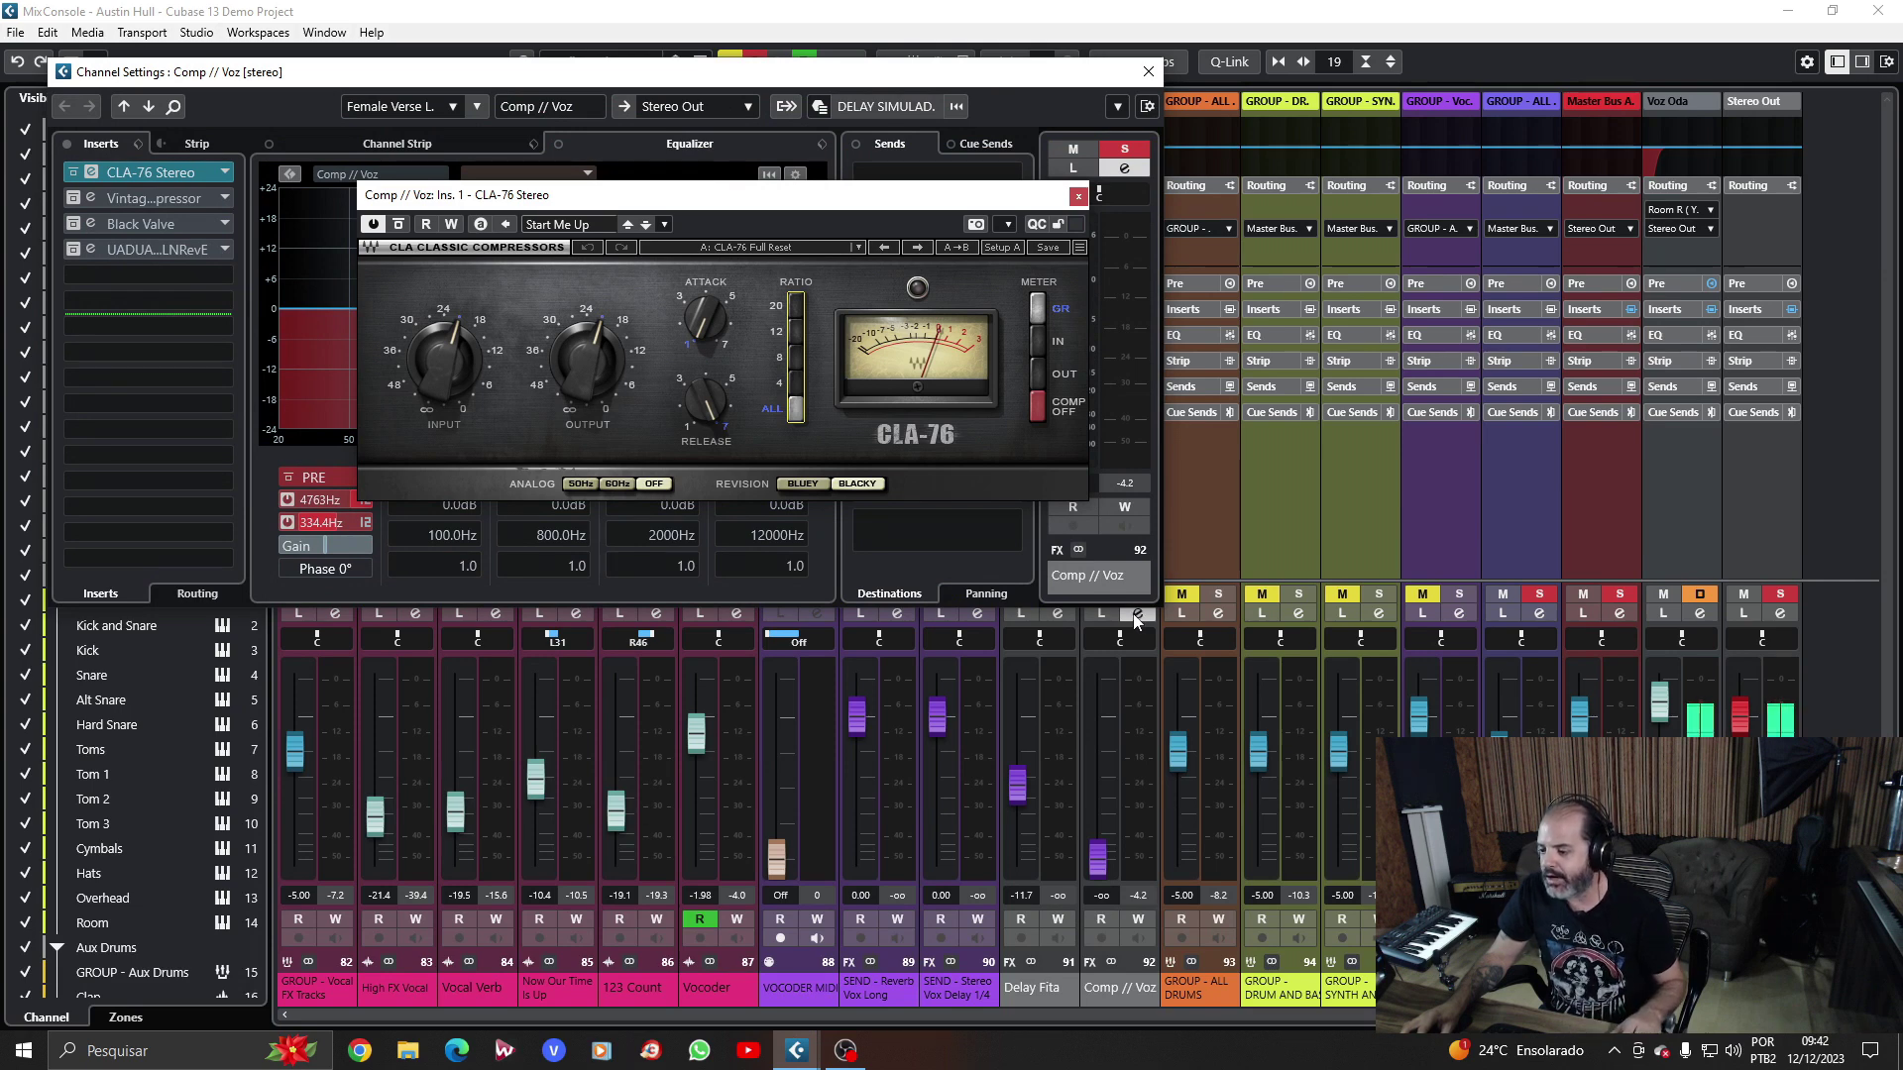
left_click_drag(822, 196, 786, 173)
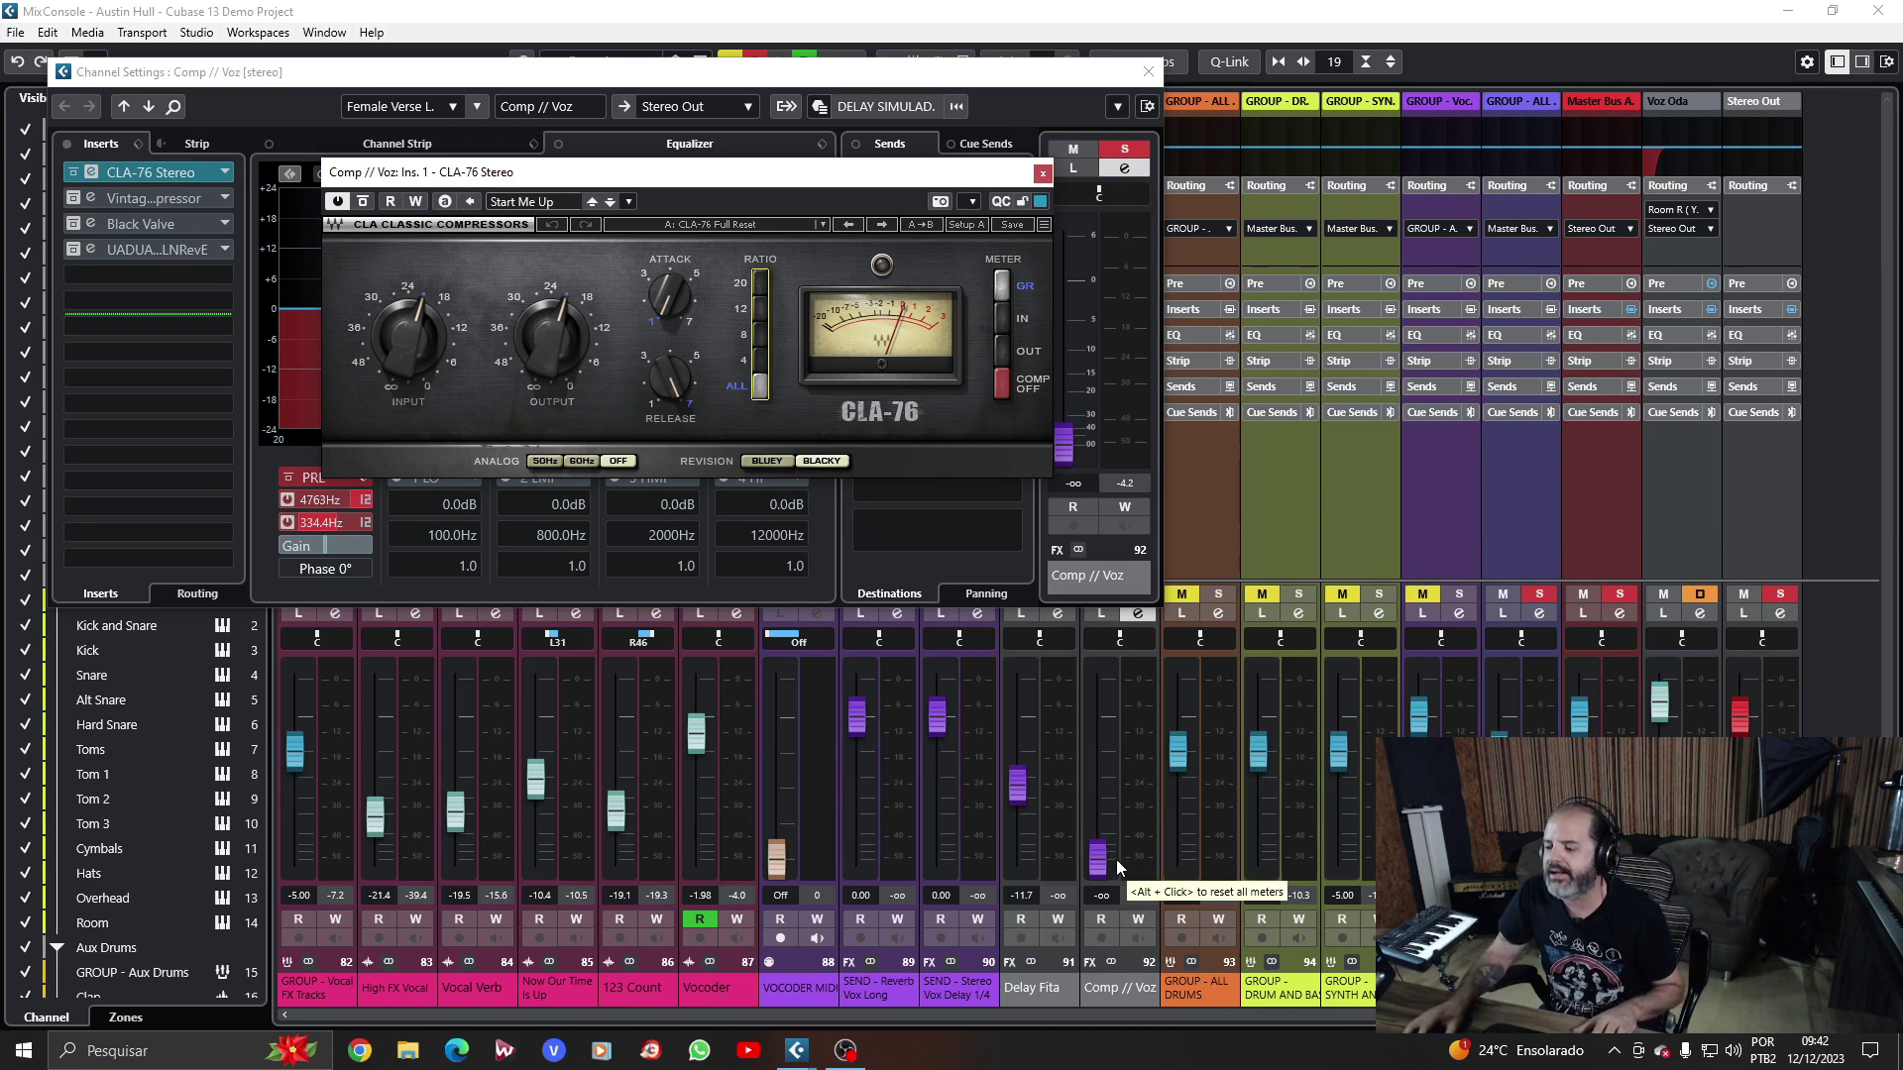
left_click_drag(1107, 869, 1112, 768)
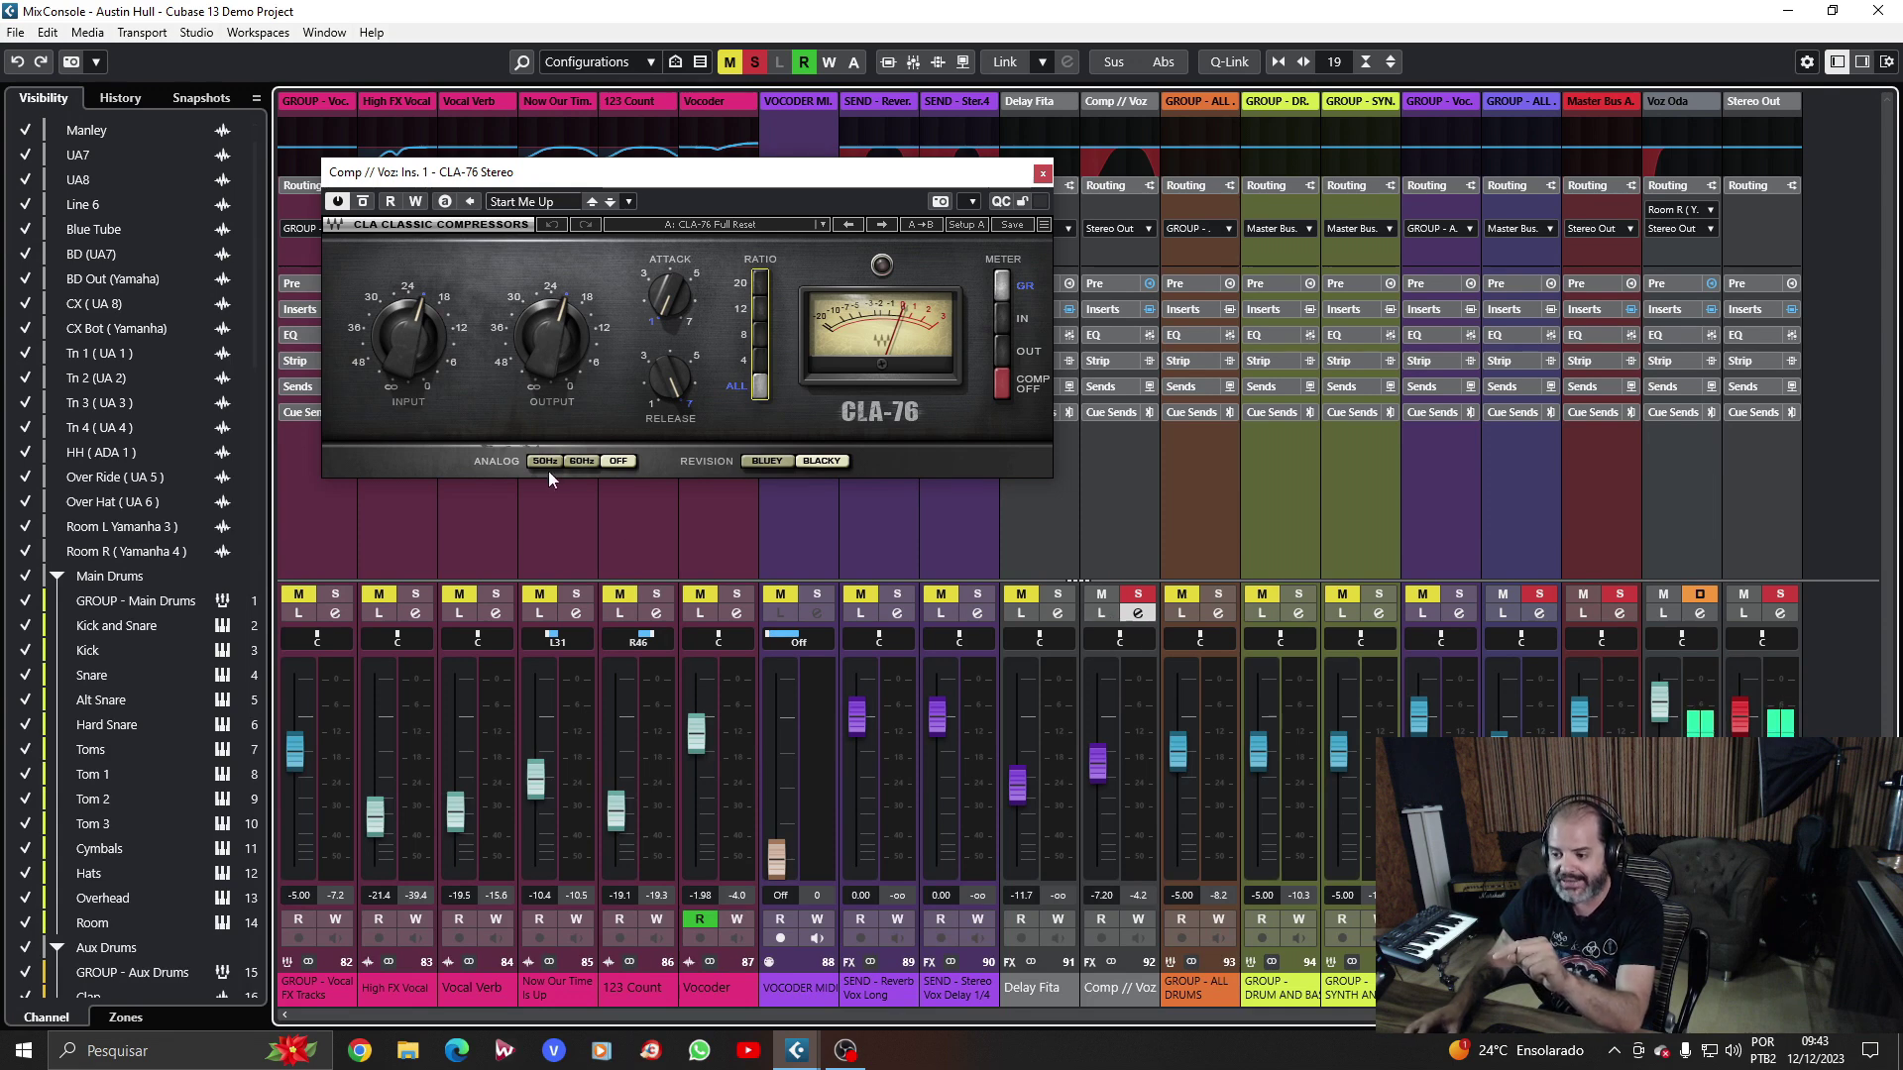
Audition the CLA-76 compression by turning Listen on and off for the Comp // Voz channel.
left_click(1102, 611)
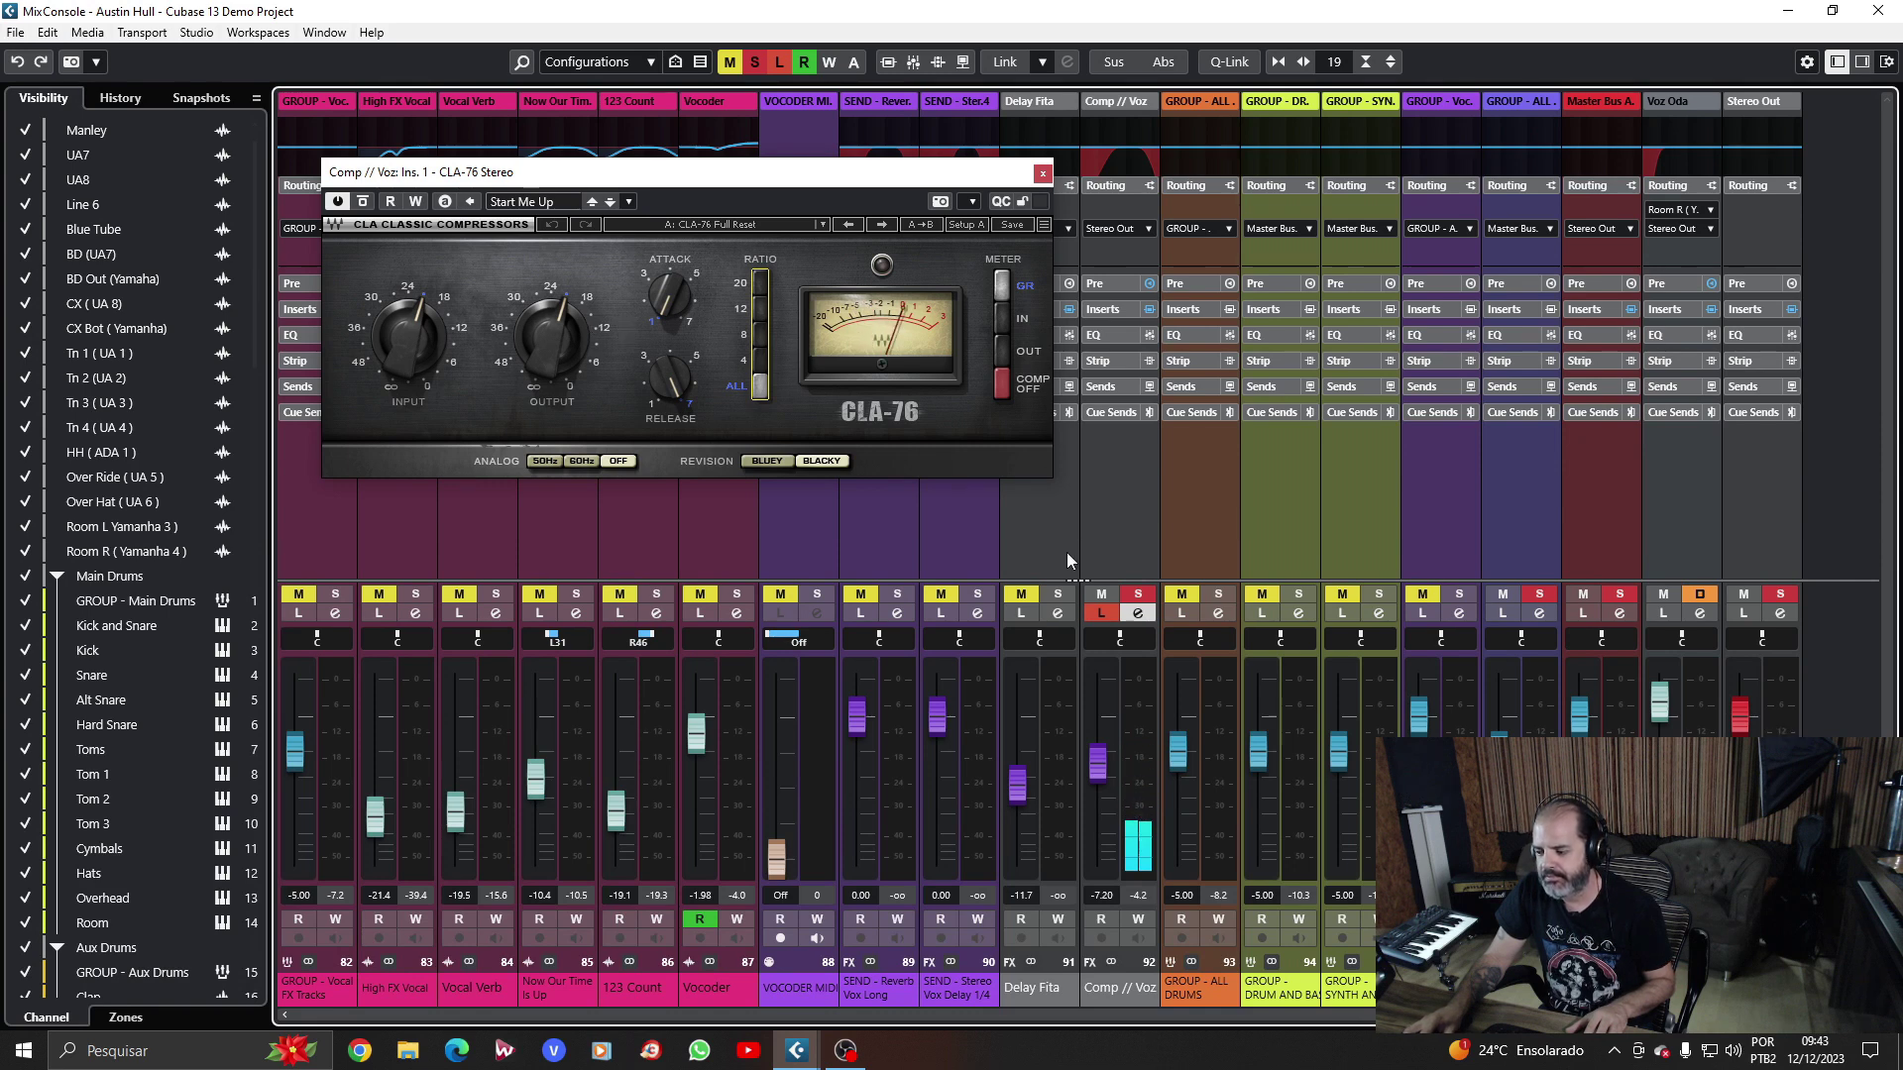
left_click(1099, 614)
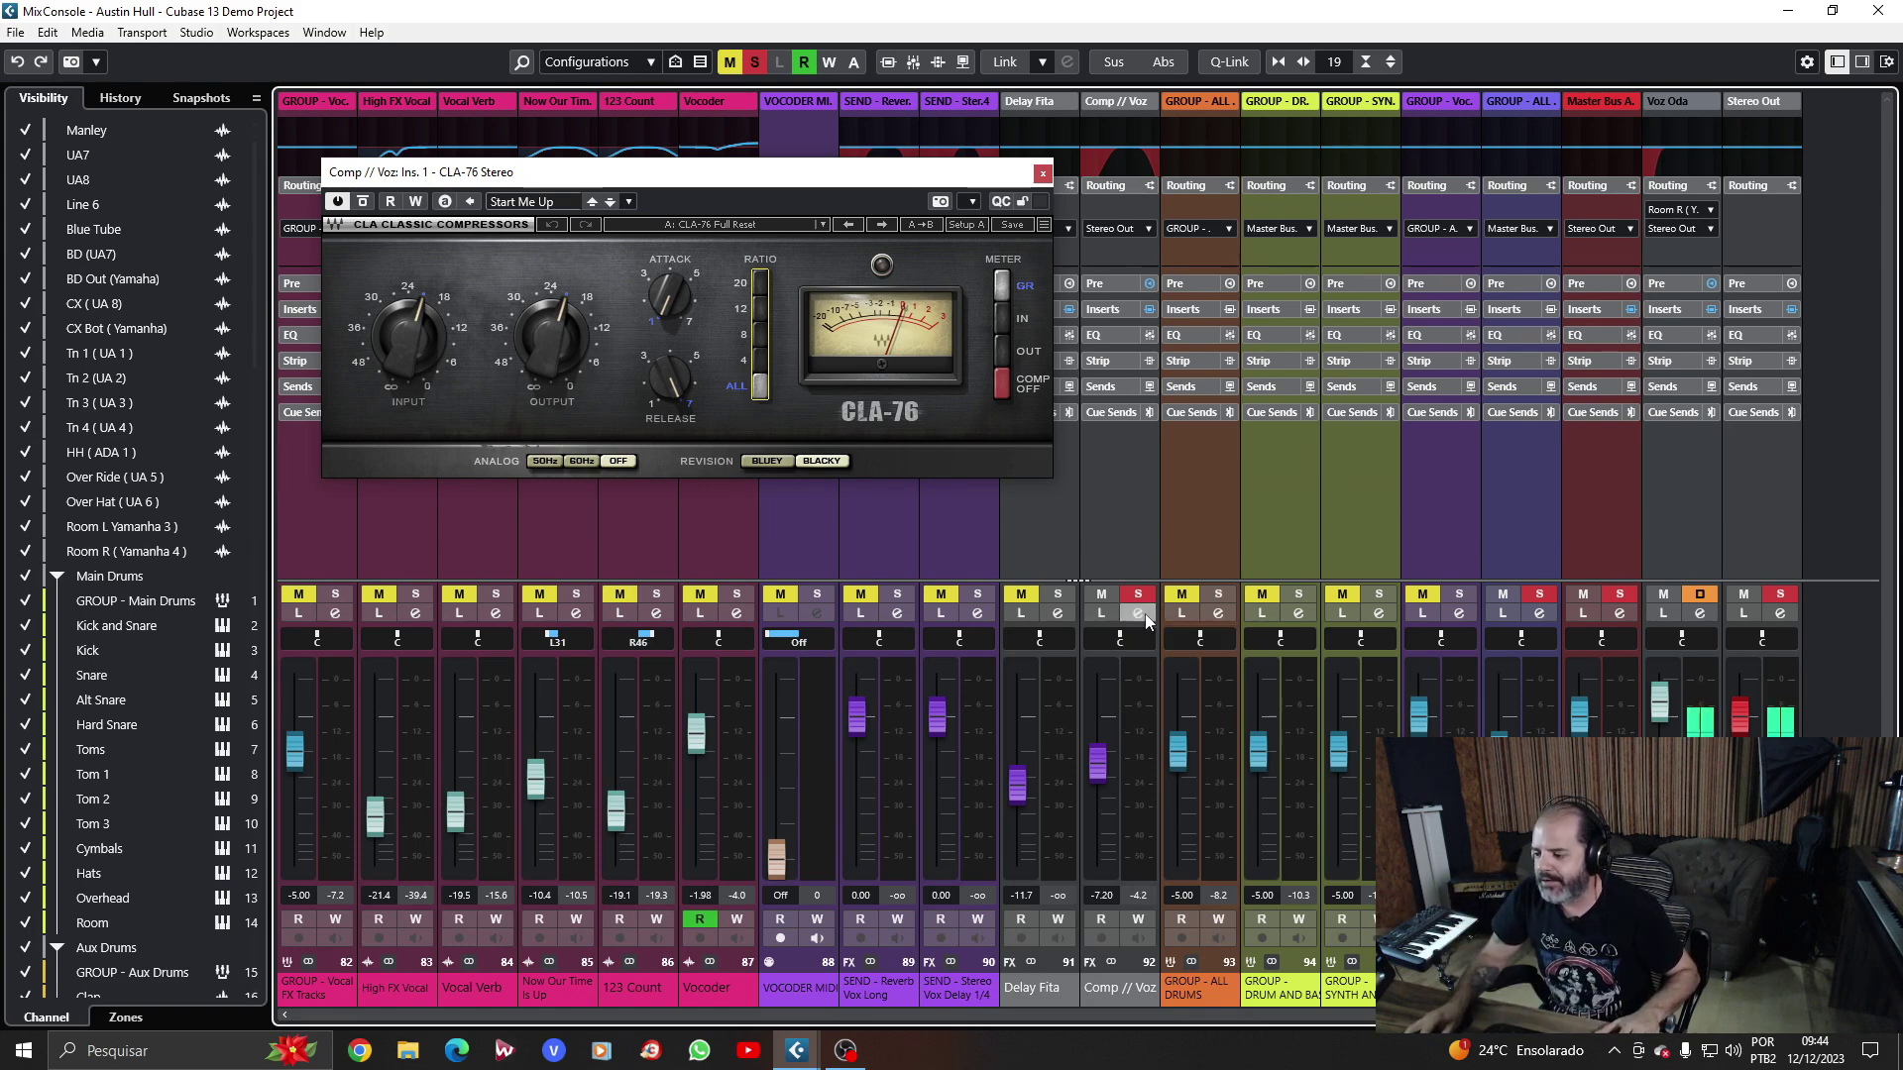
In the Comp // Voz channel settings, bypass the CLA-76 and activate the VintageCompressor with its editor open.
left_click(1145, 614)
left_click_drag(622, 179, 1158, 79)
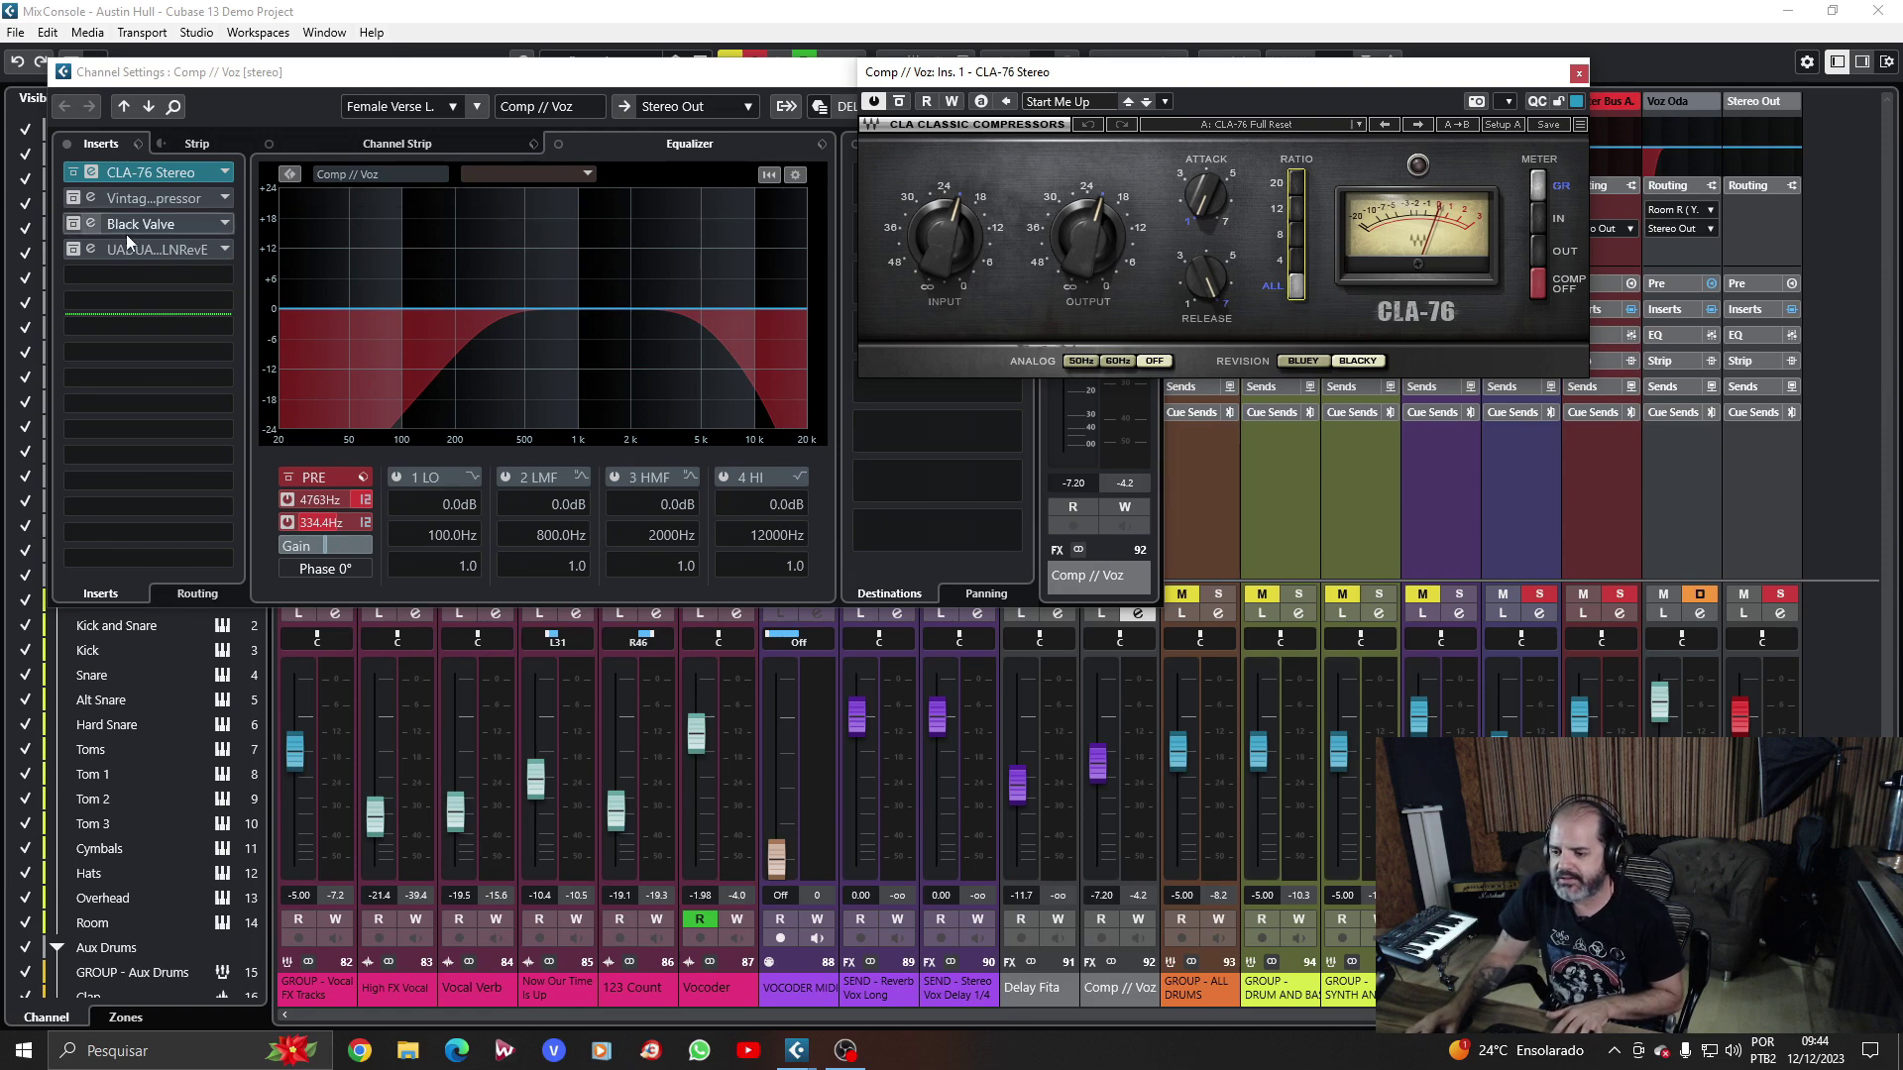
left_click(91, 173)
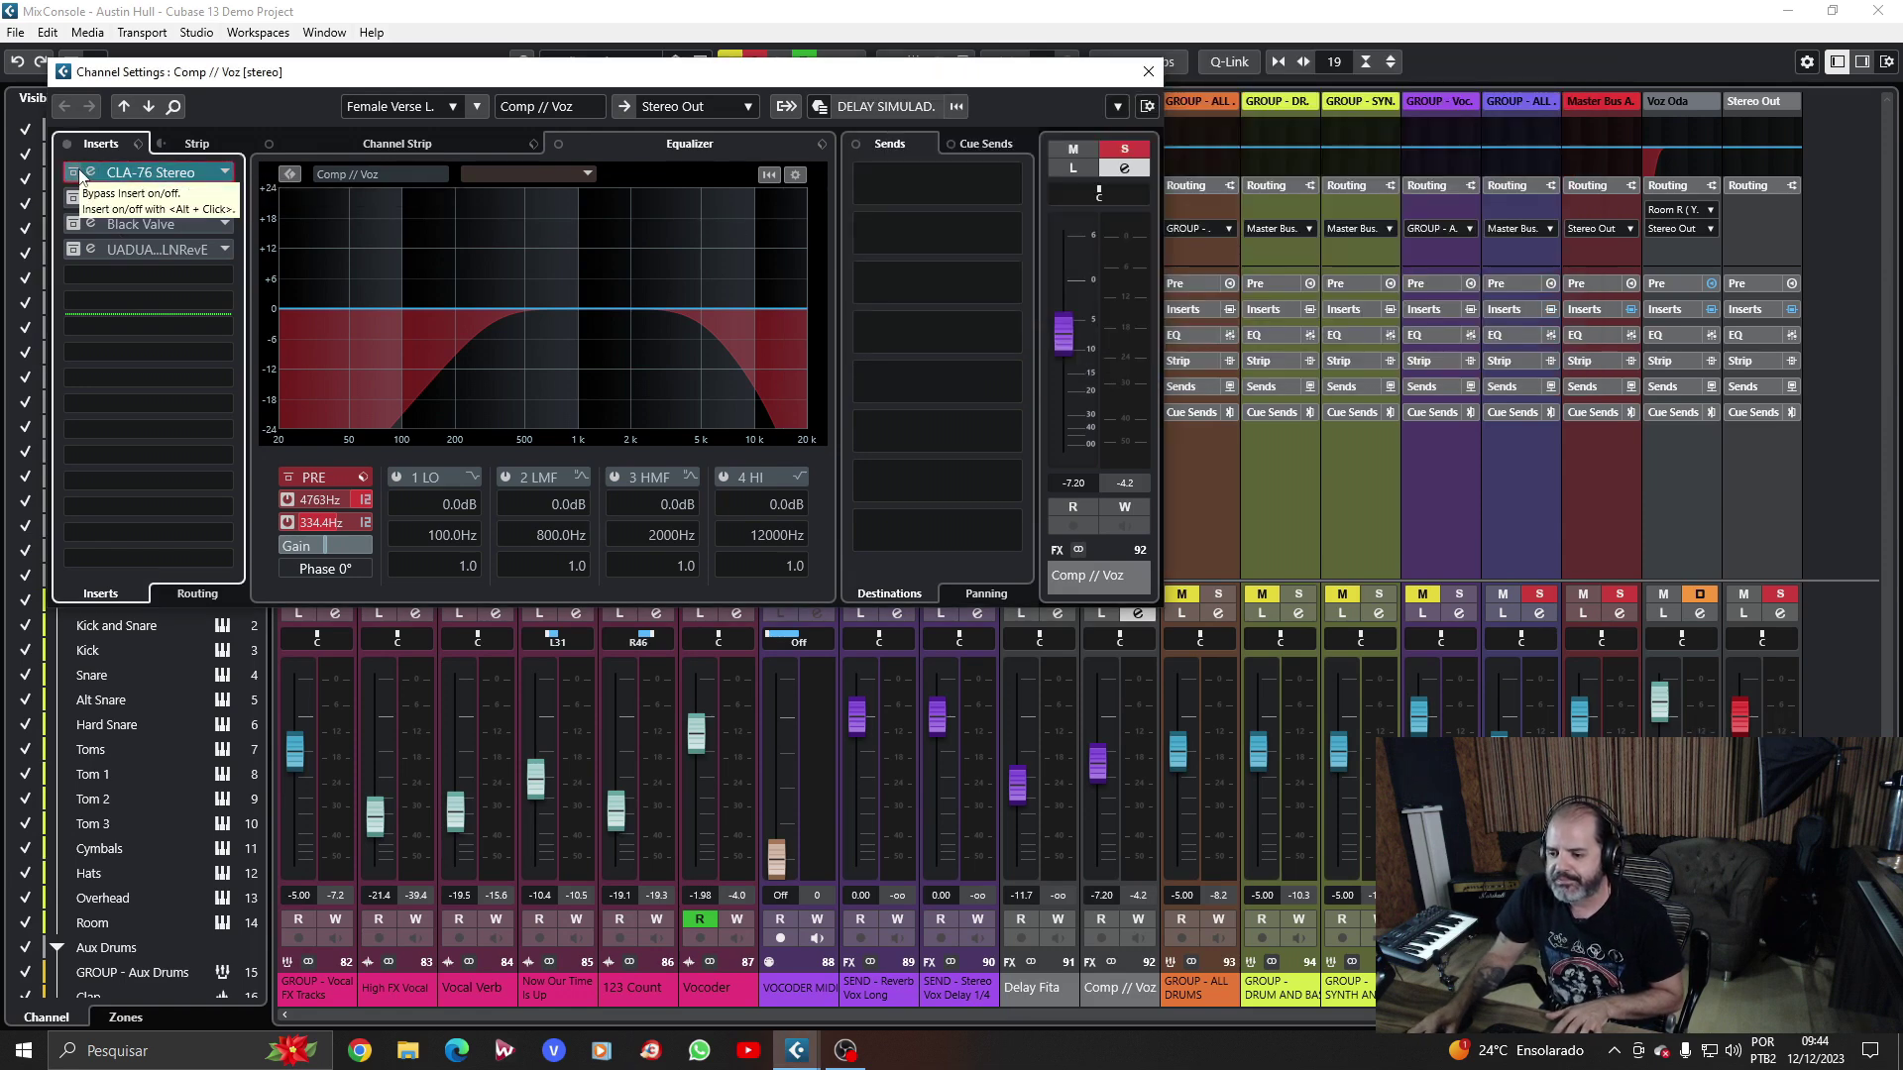
left_click(91, 197)
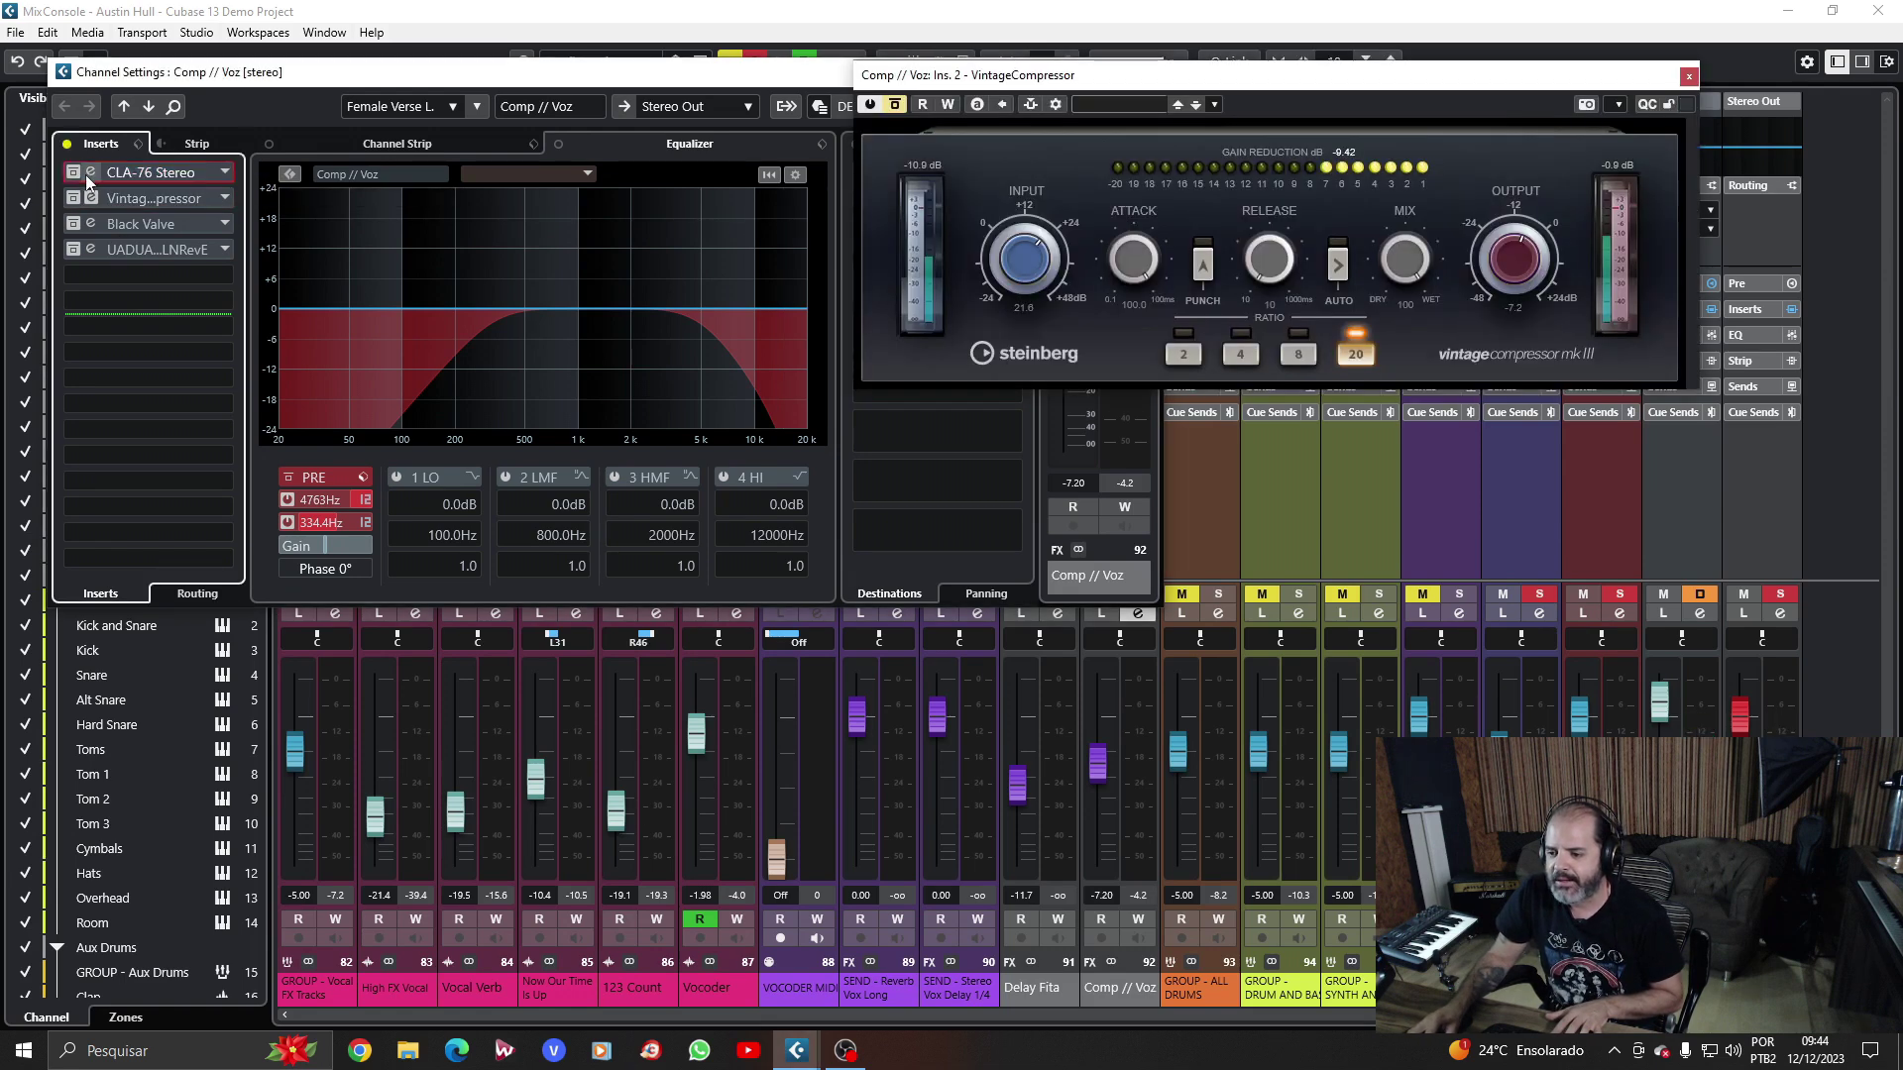
left_click_drag(1100, 73, 875, 86)
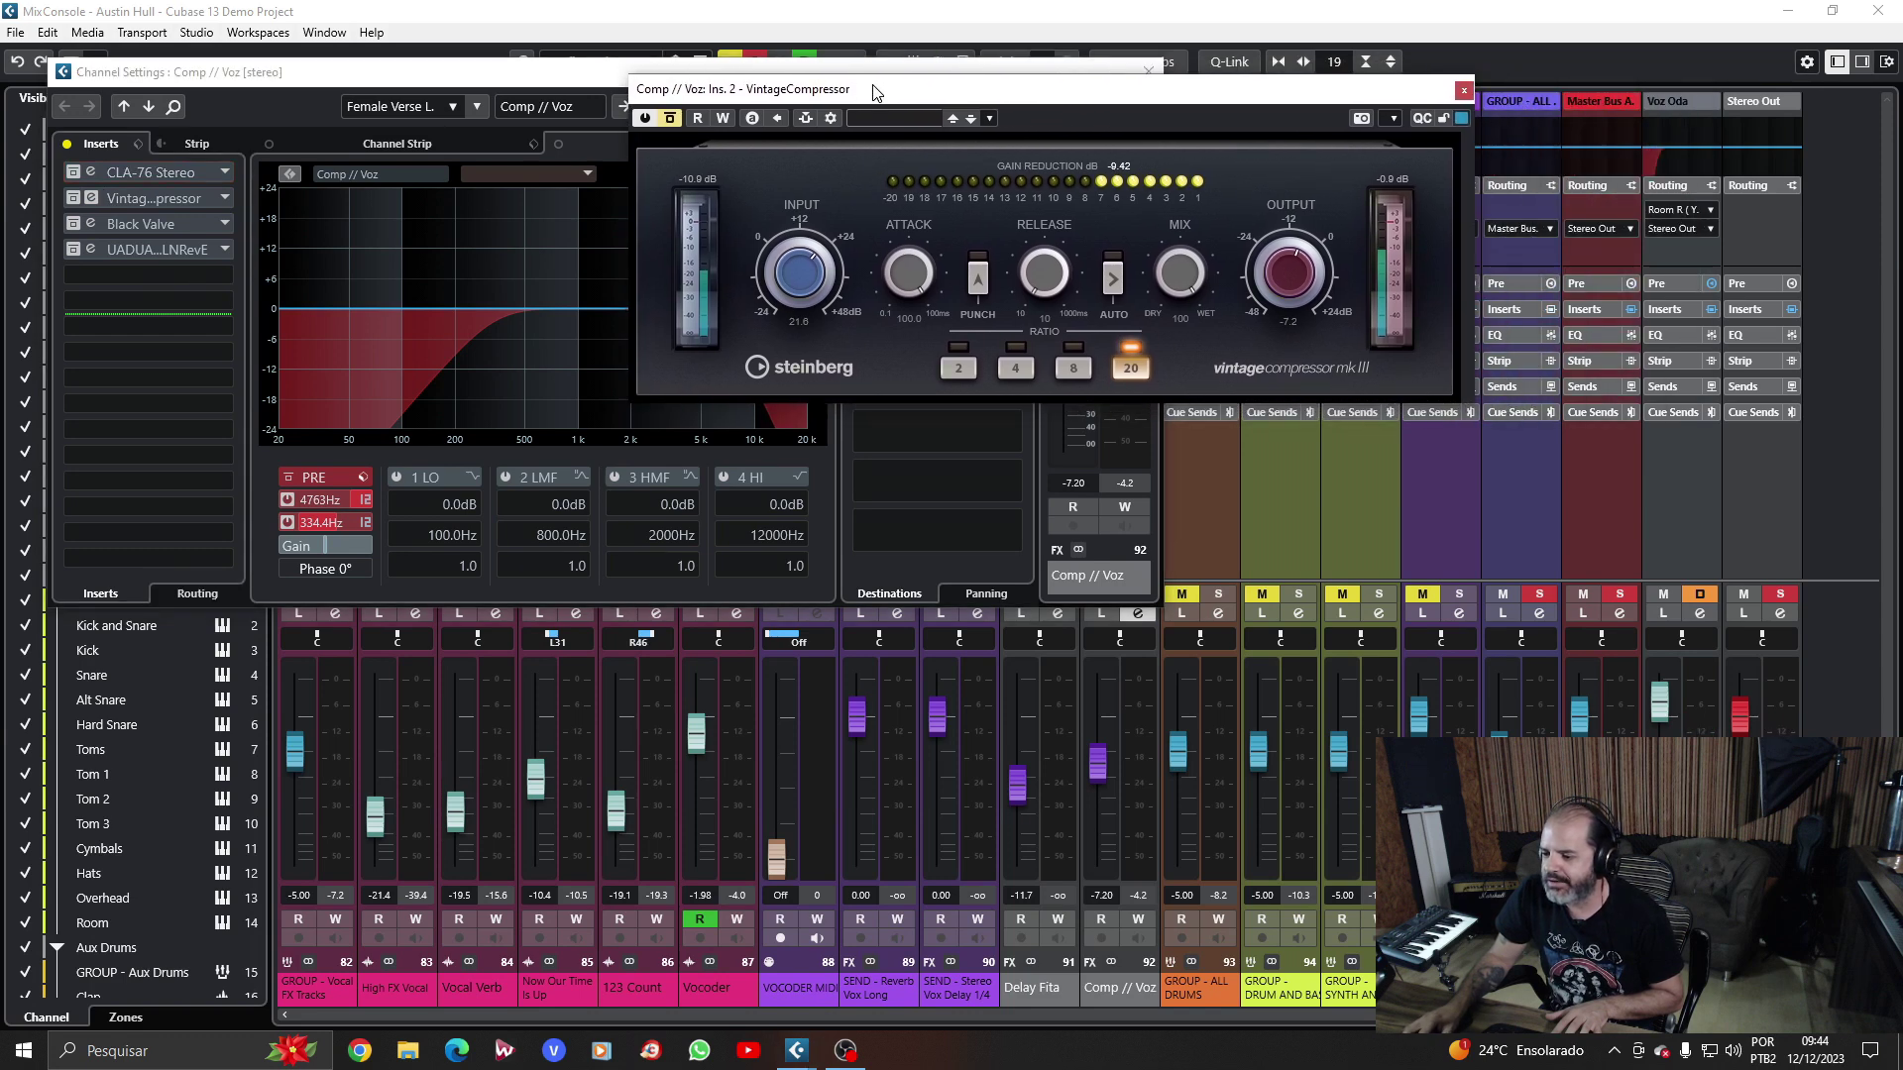
left_click(670, 118)
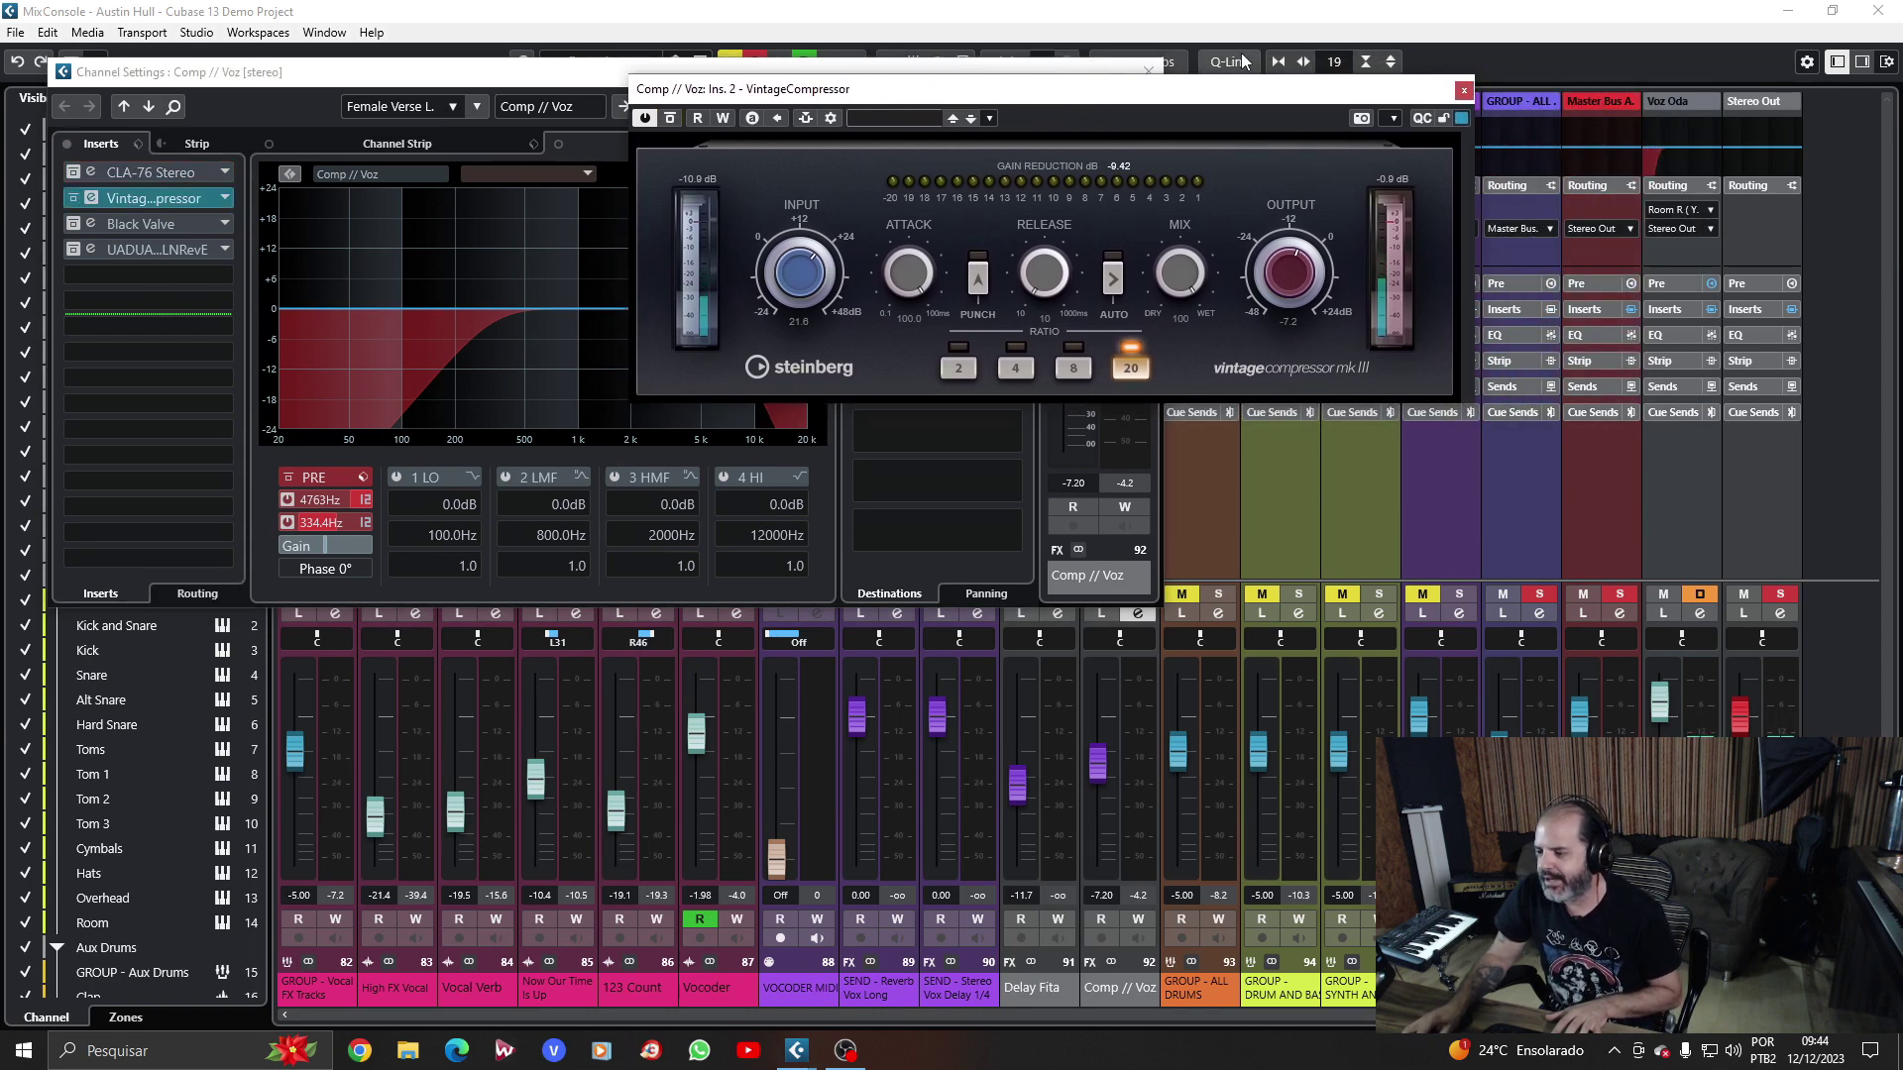
left_click_drag(1119, 95, 739, 182)
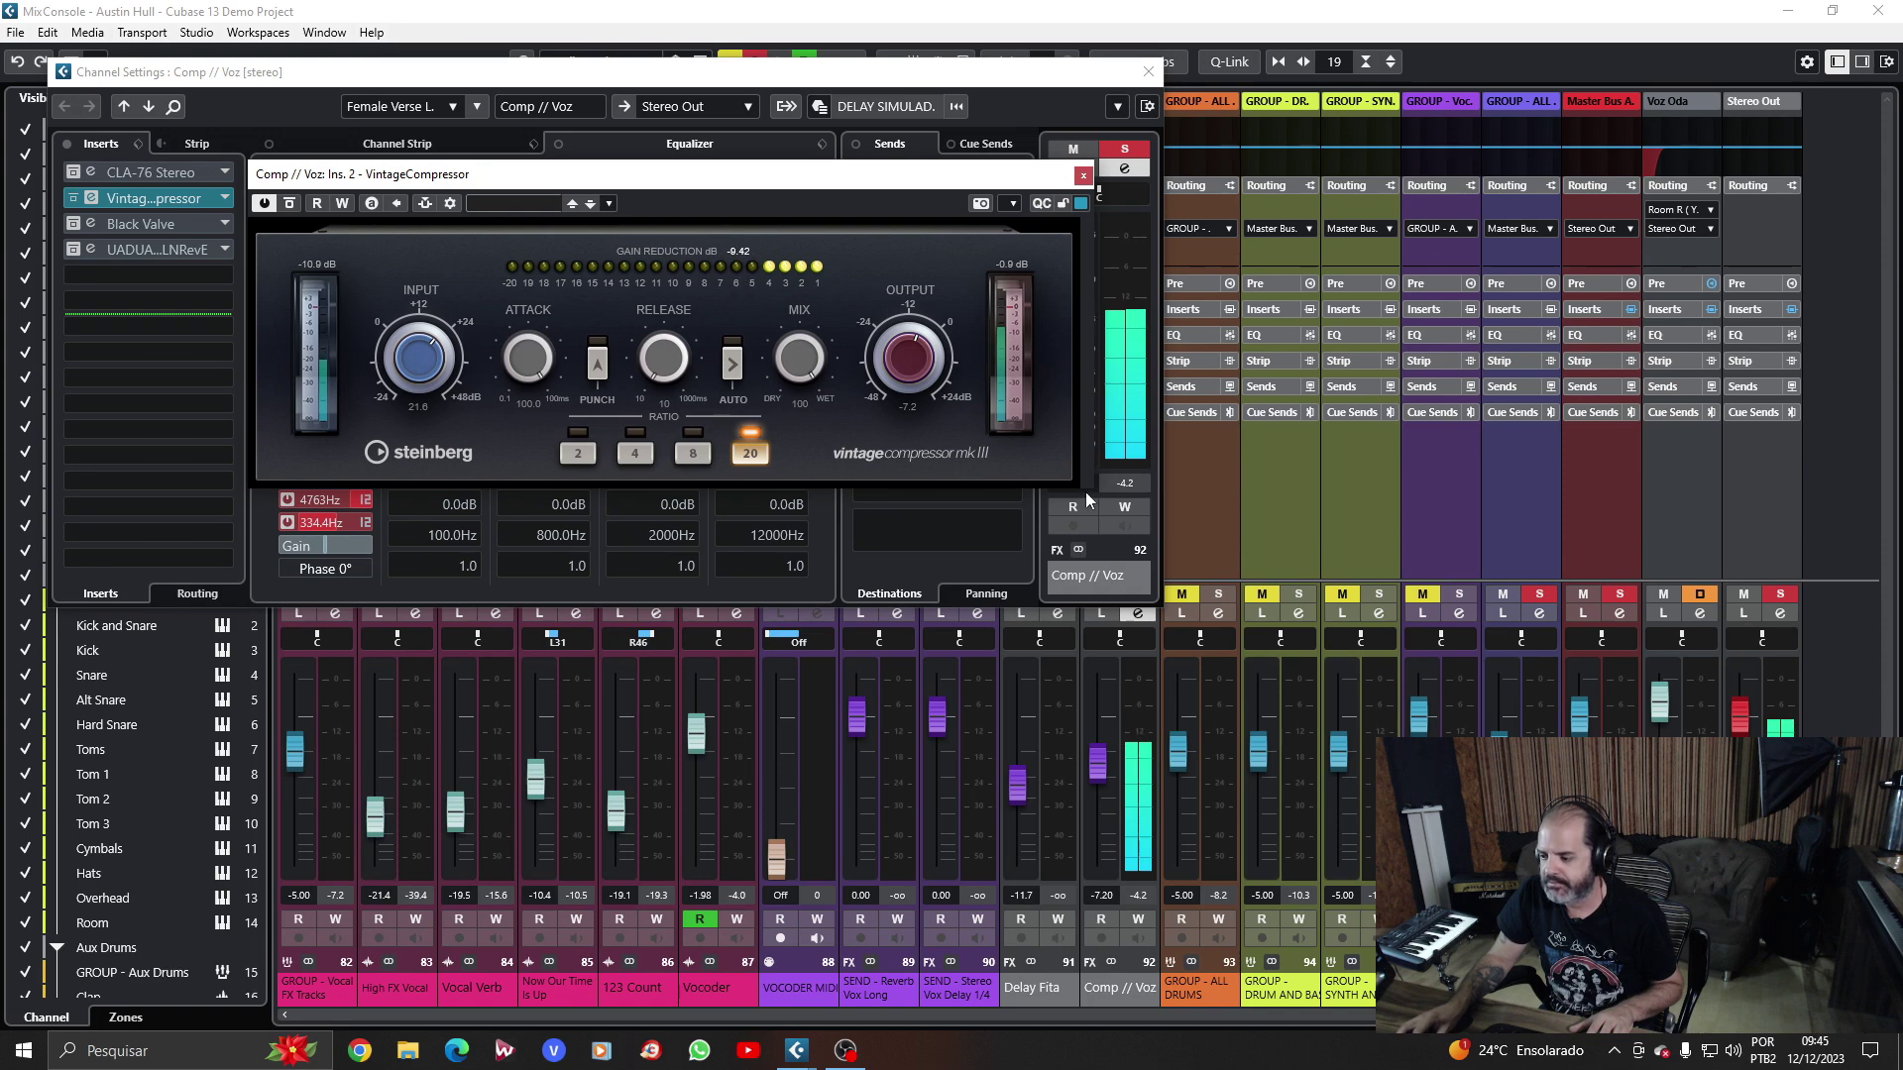
Audition the VintageCompressor by switching Listen on and off for the Comp // Voz channel.
left_click(1102, 614)
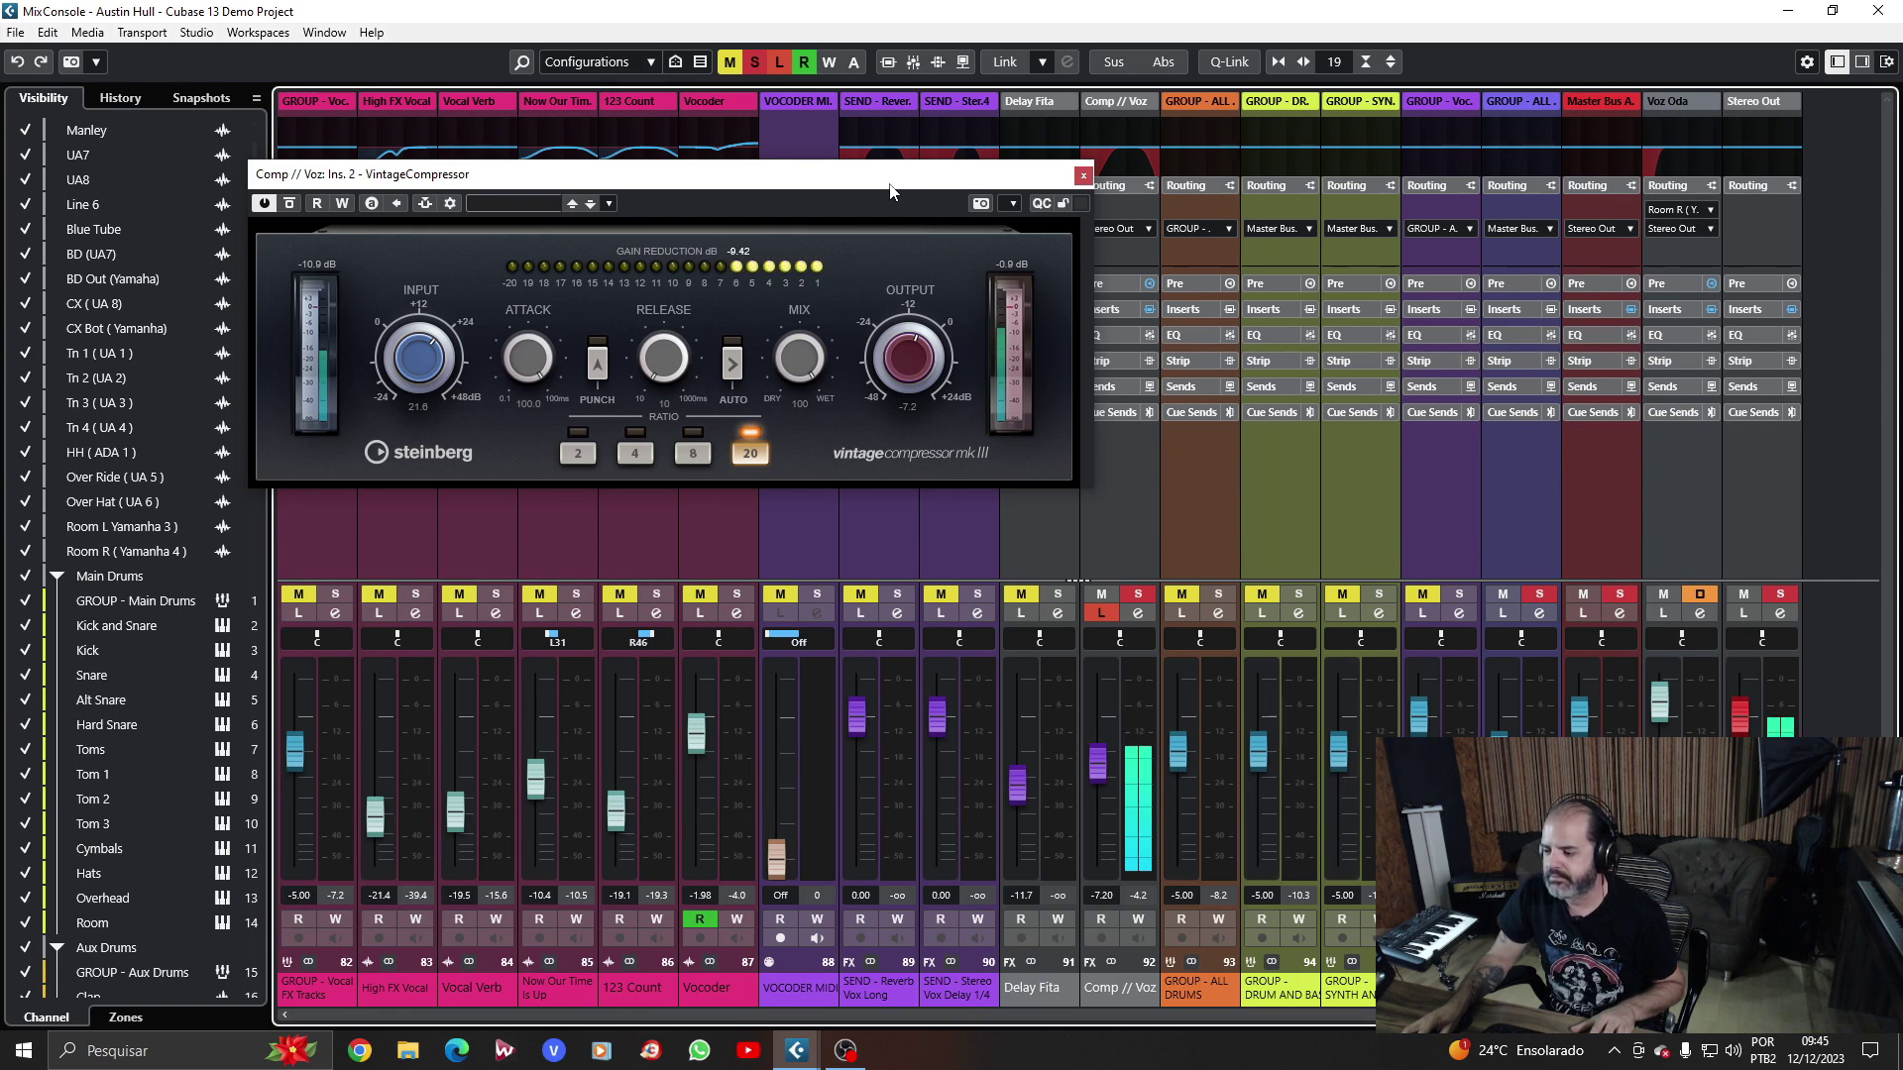
left_click(1101, 613)
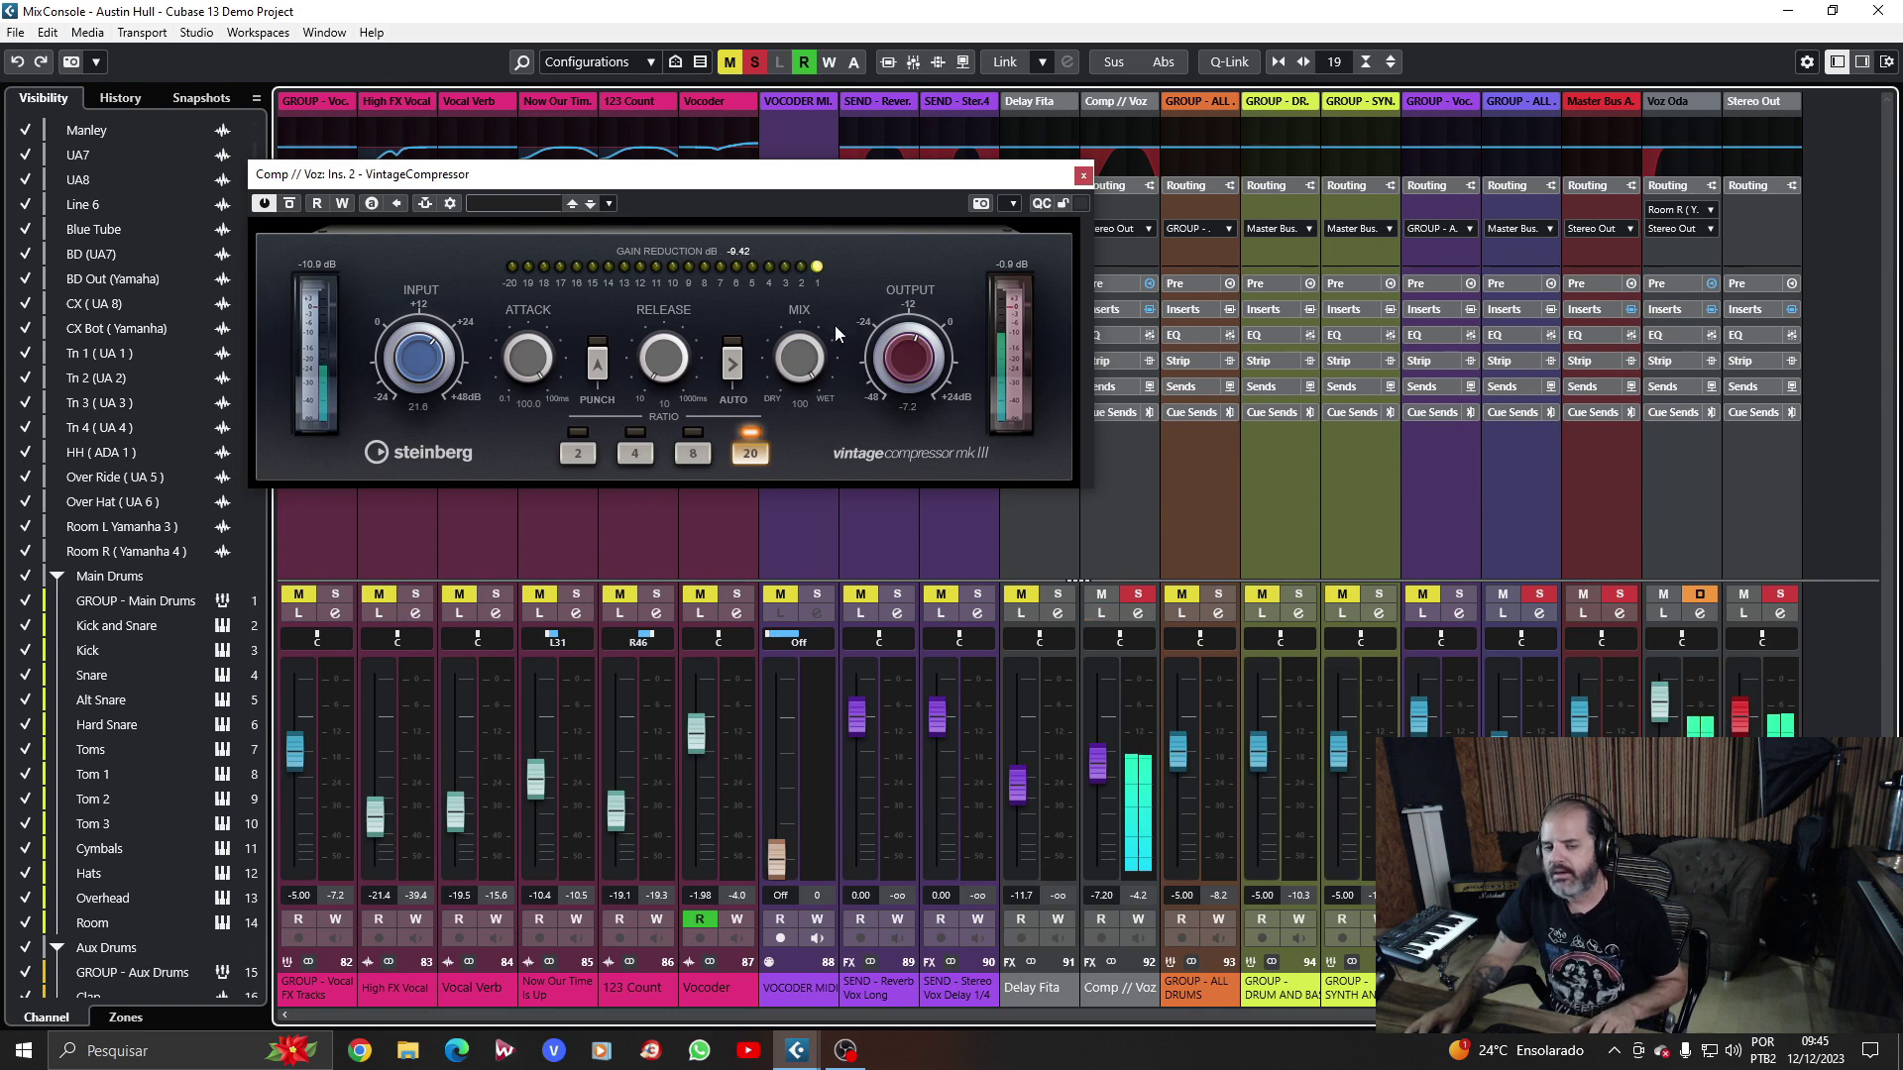
left_click_drag(830, 186, 823, 126)
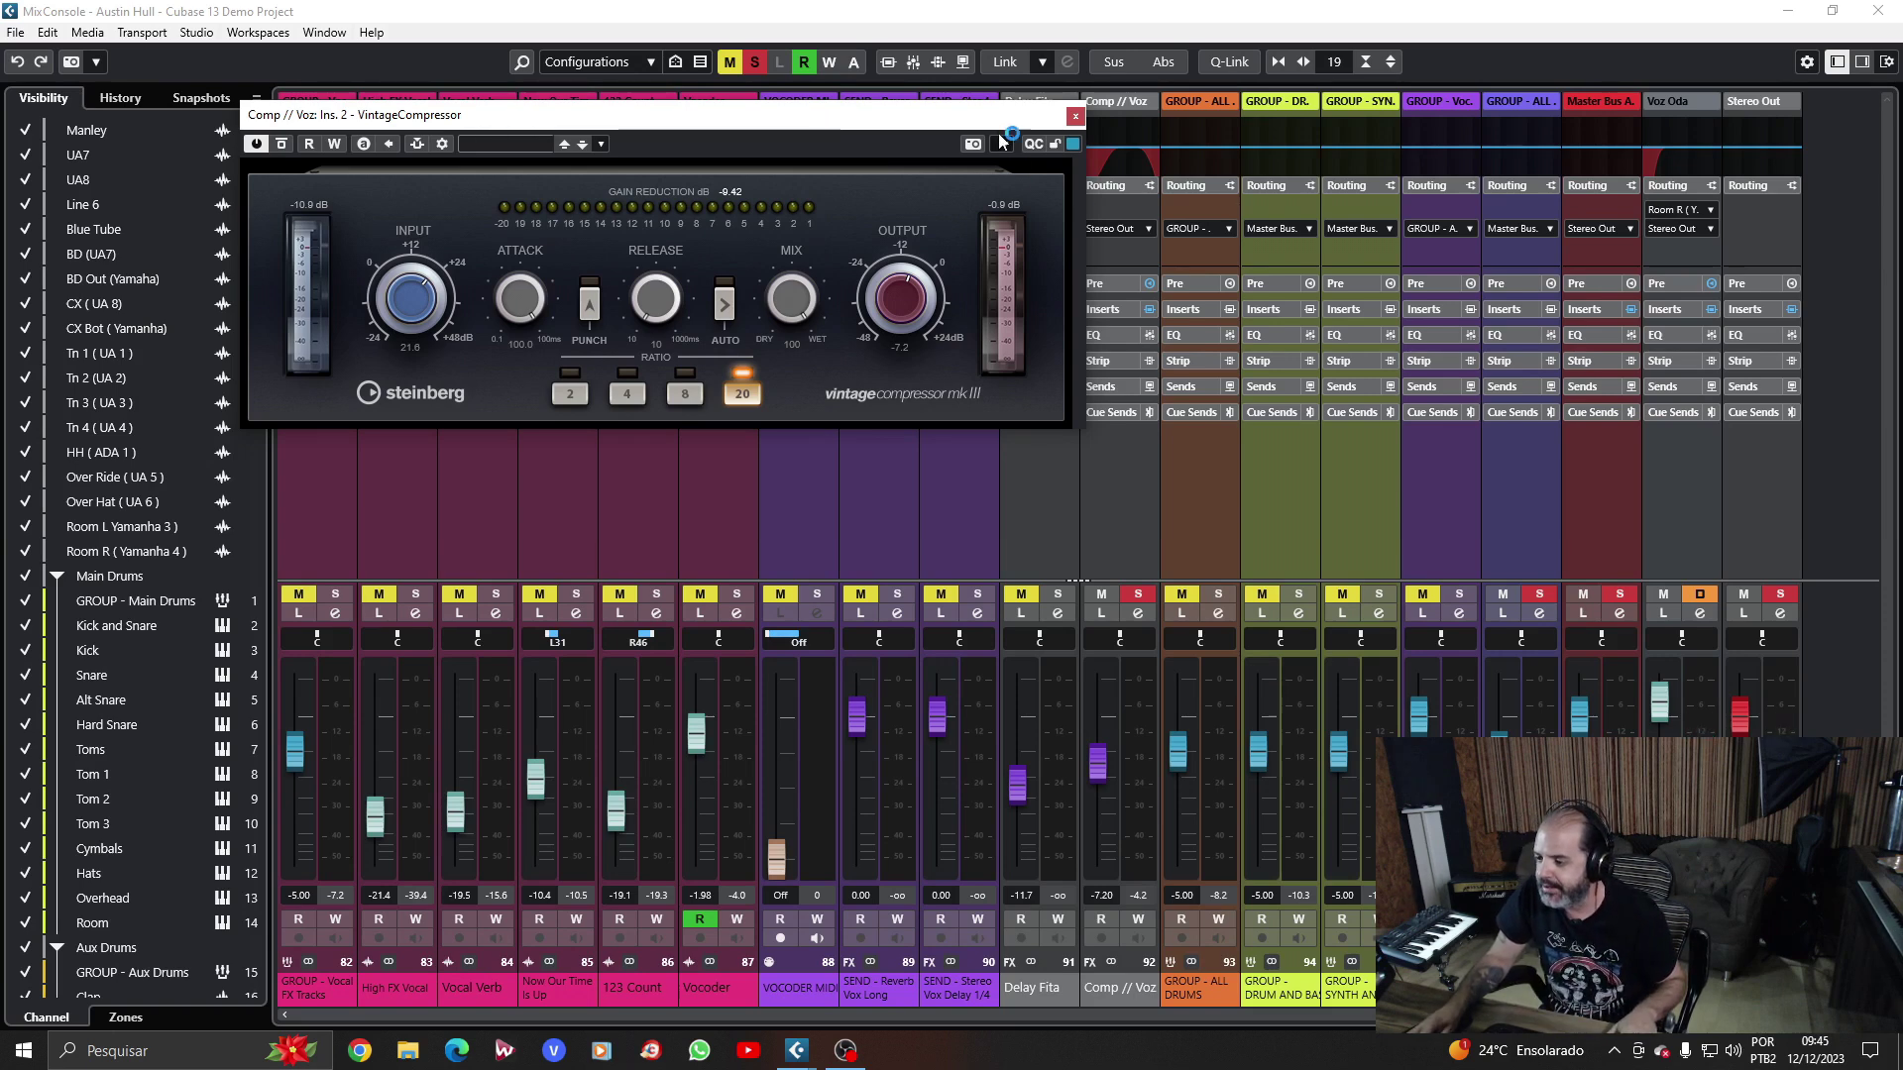
left_click_drag(992, 119, 872, 99)
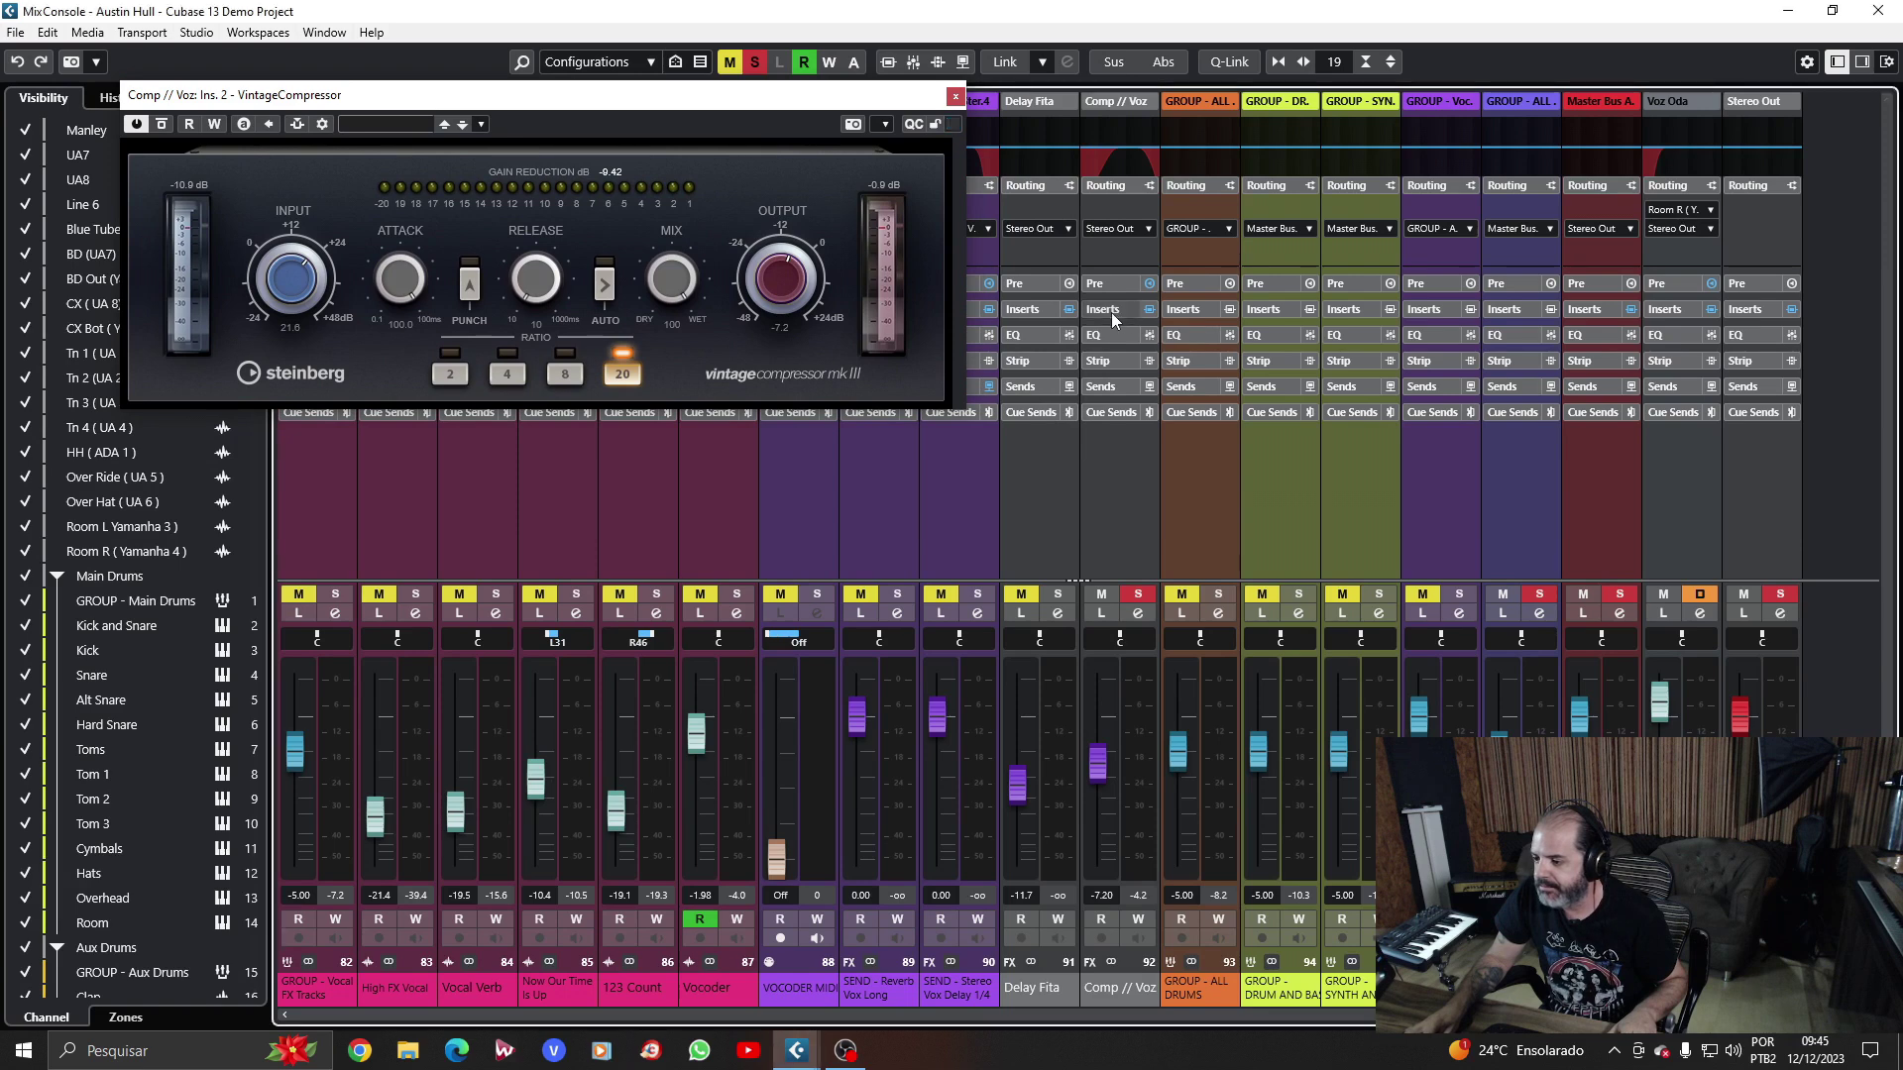
Show the insert slots in the mixer and switch Comp // Voz from the VintageCompressor to Black Valve, with its editor open.
left_click(1109, 310)
left_click(1091, 284)
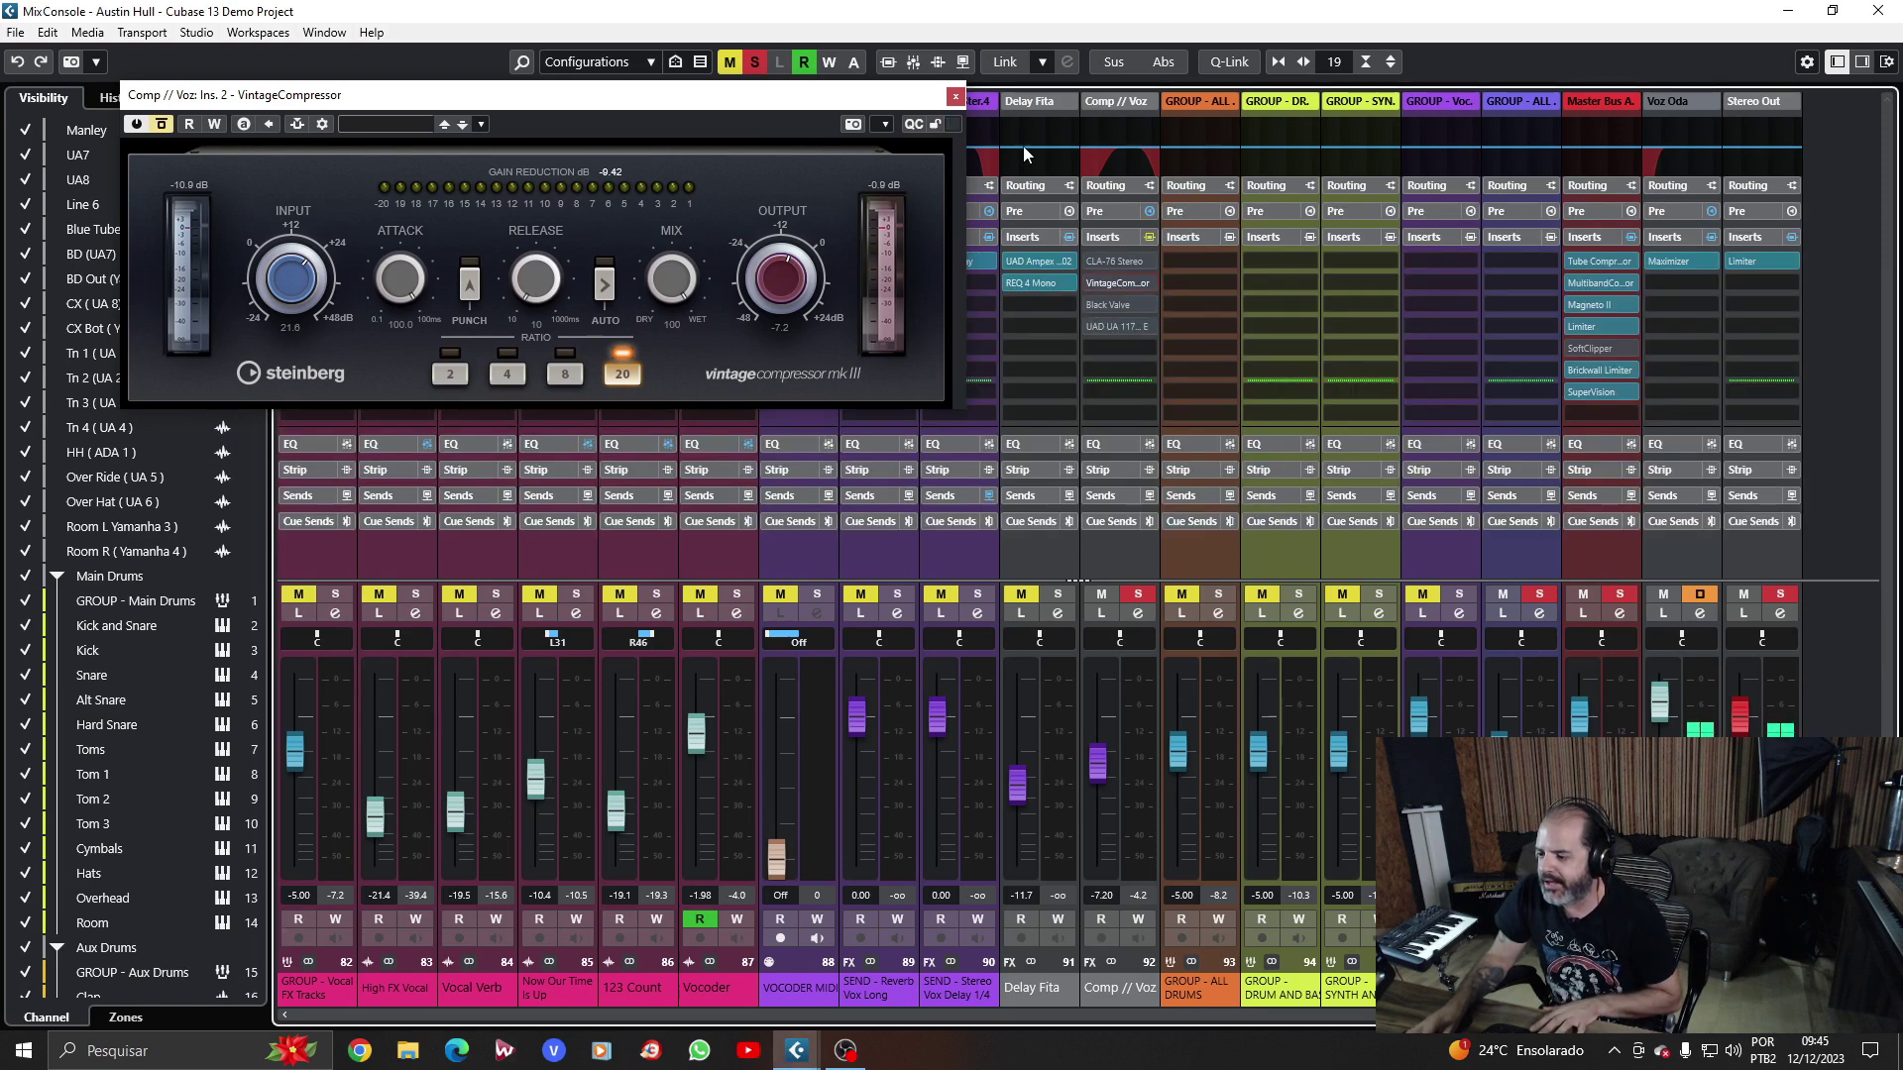
left_click(954, 95)
left_click(1109, 306)
left_click_drag(676, 63, 682, 75)
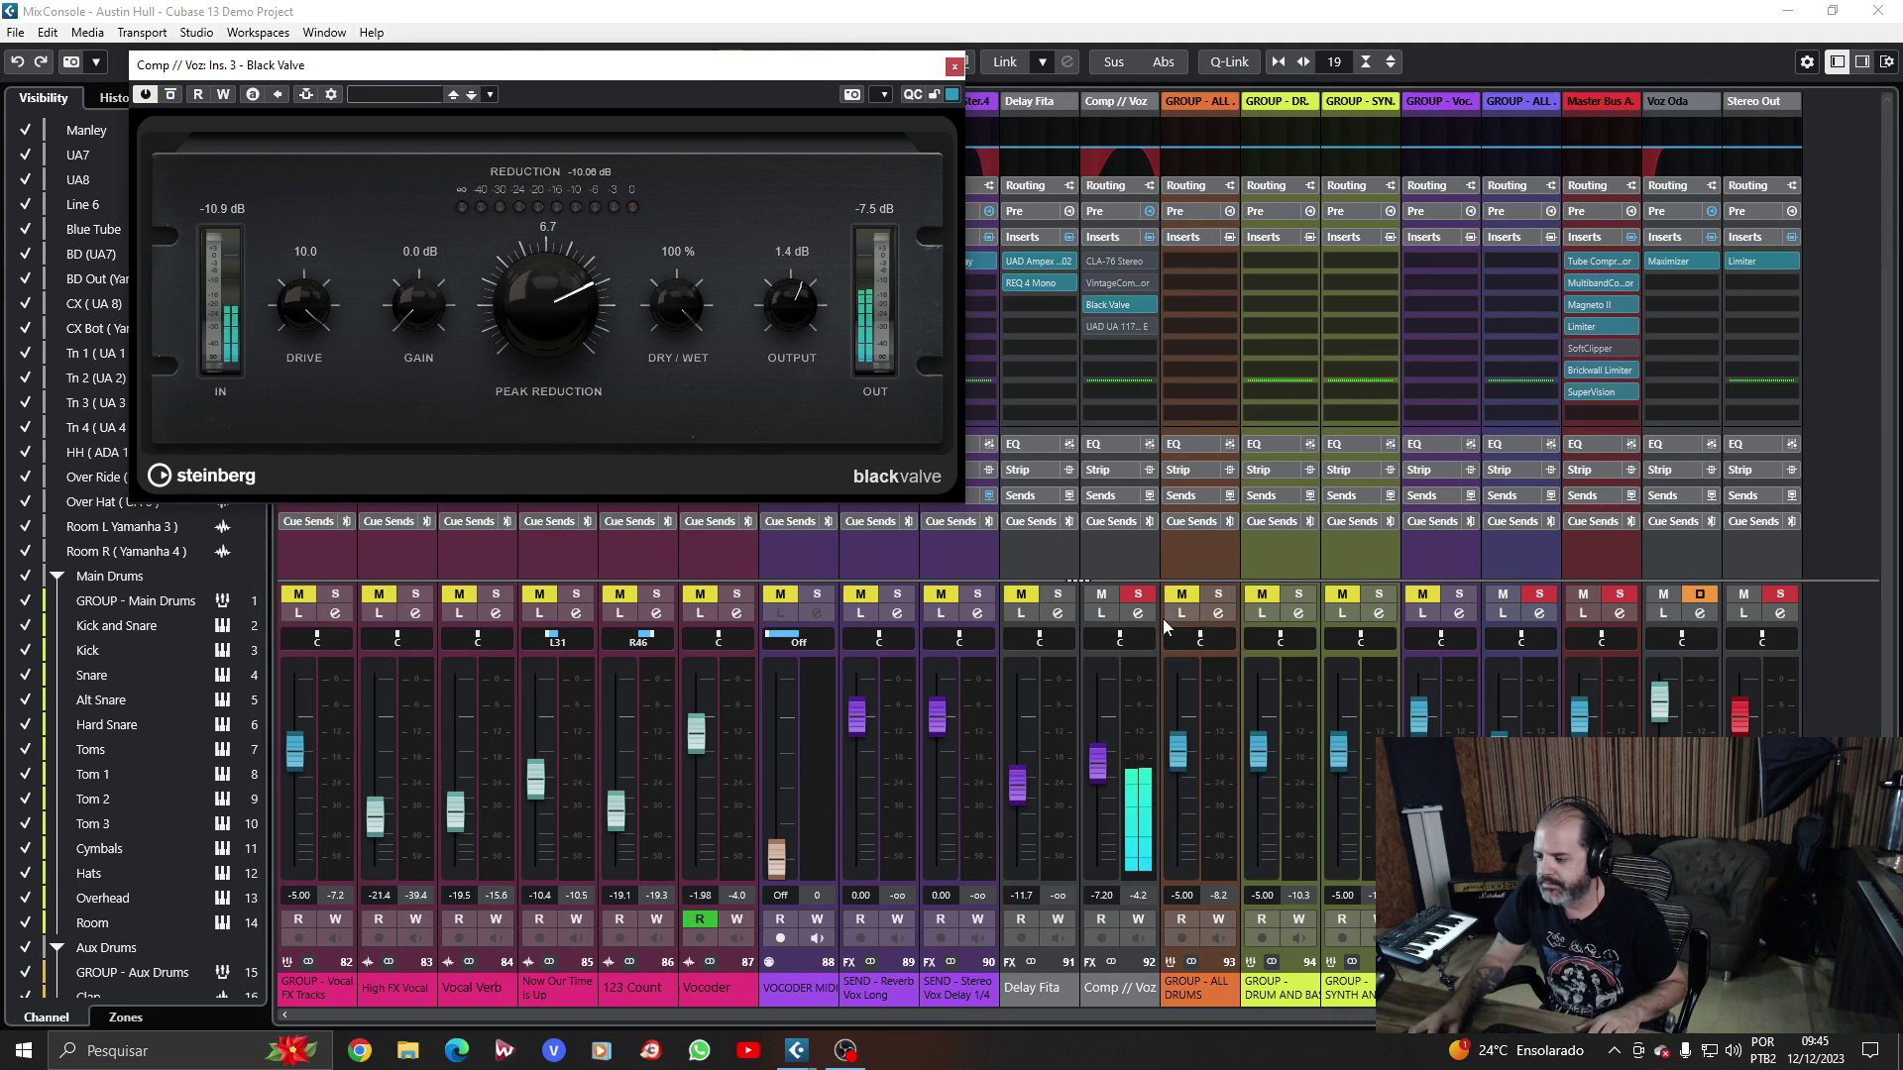
Audition Black Valve by switching Listen on and off for the Comp // Voz channel.
left_click(1104, 616)
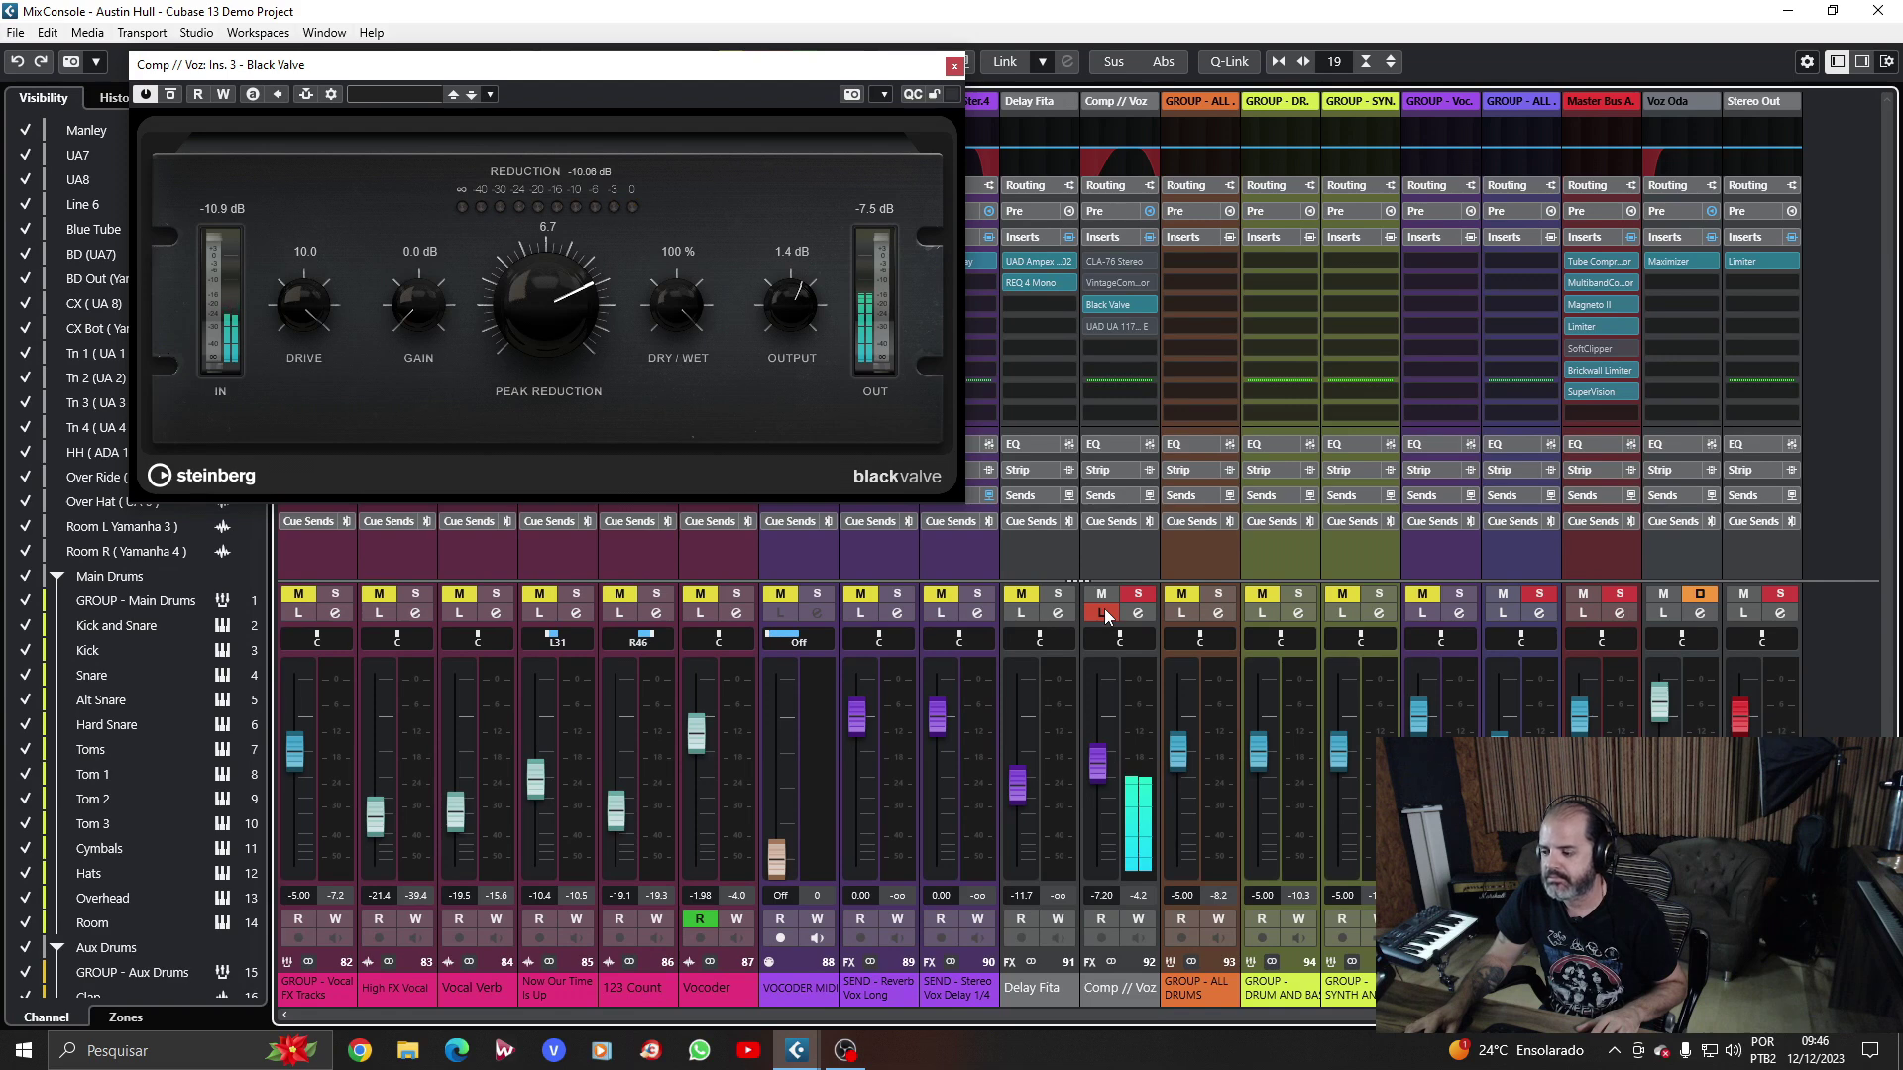
left_click(1104, 610)
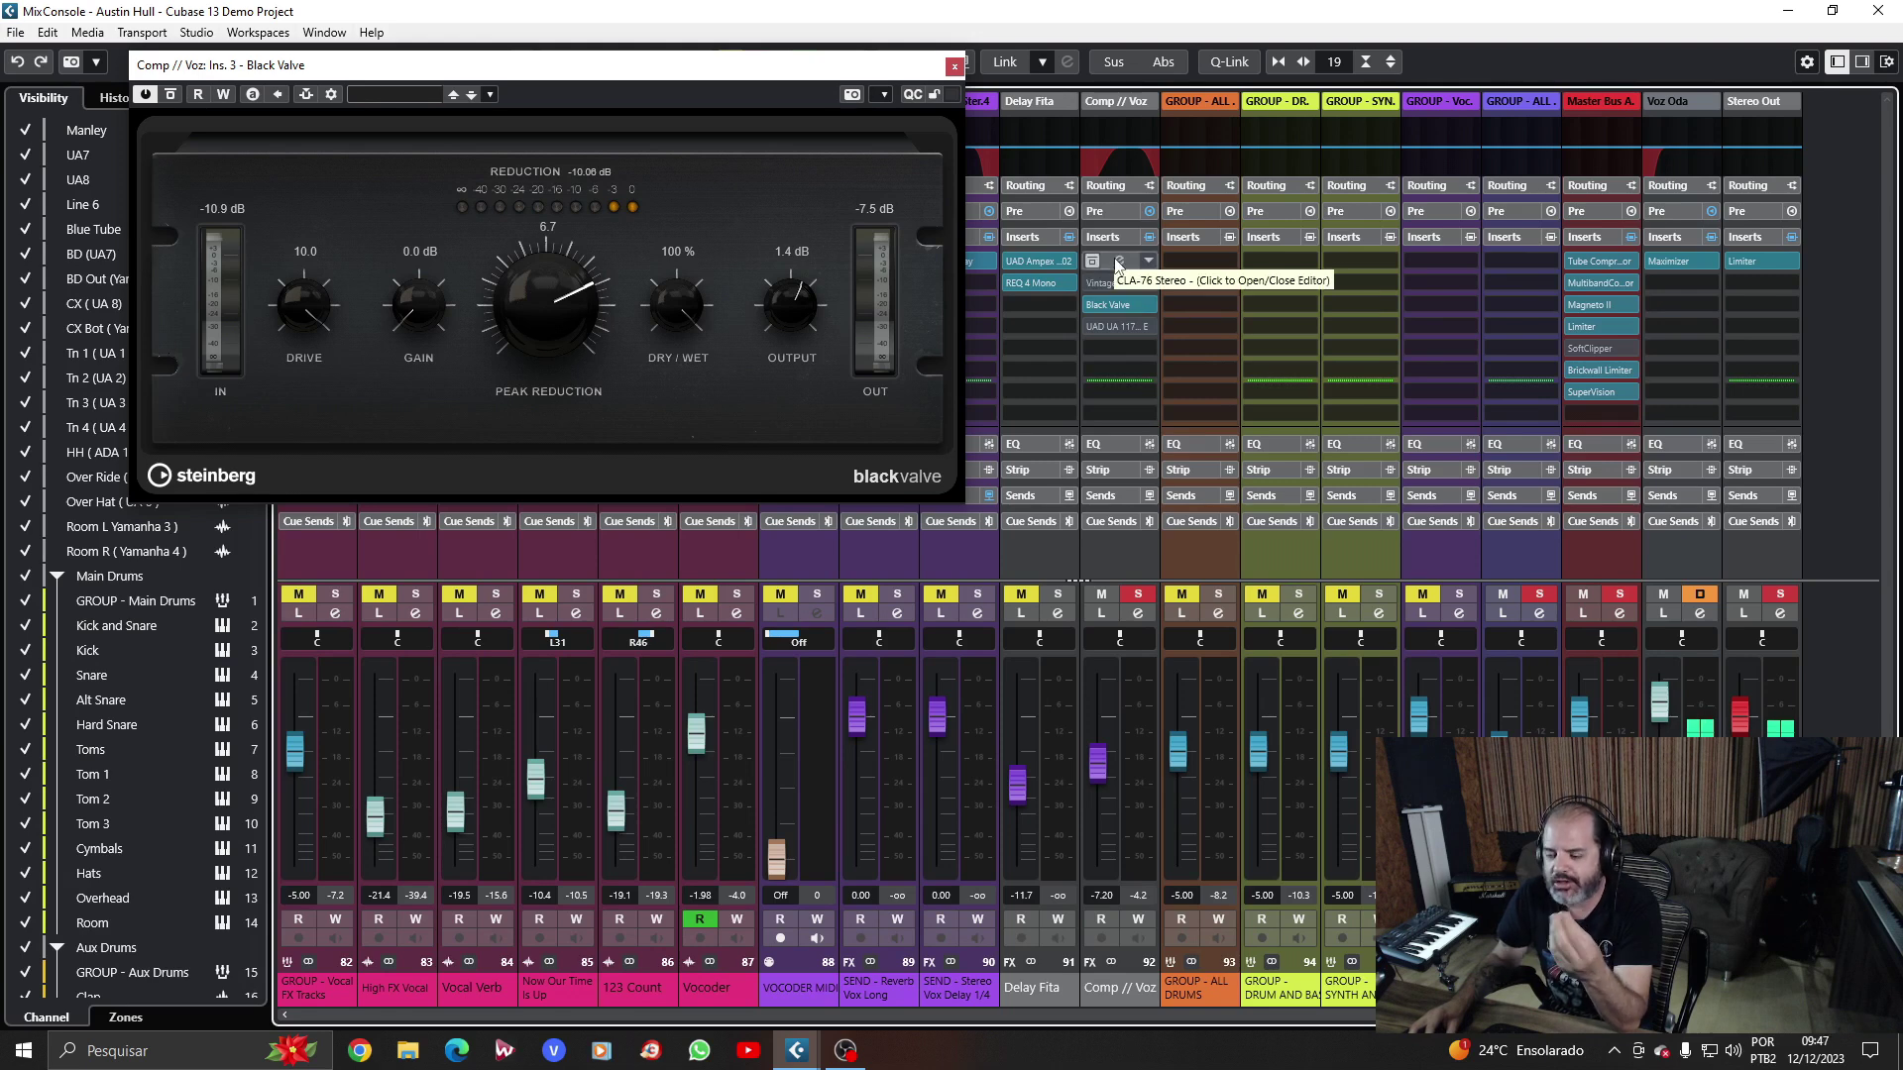
left_click_drag(742, 73, 750, 77)
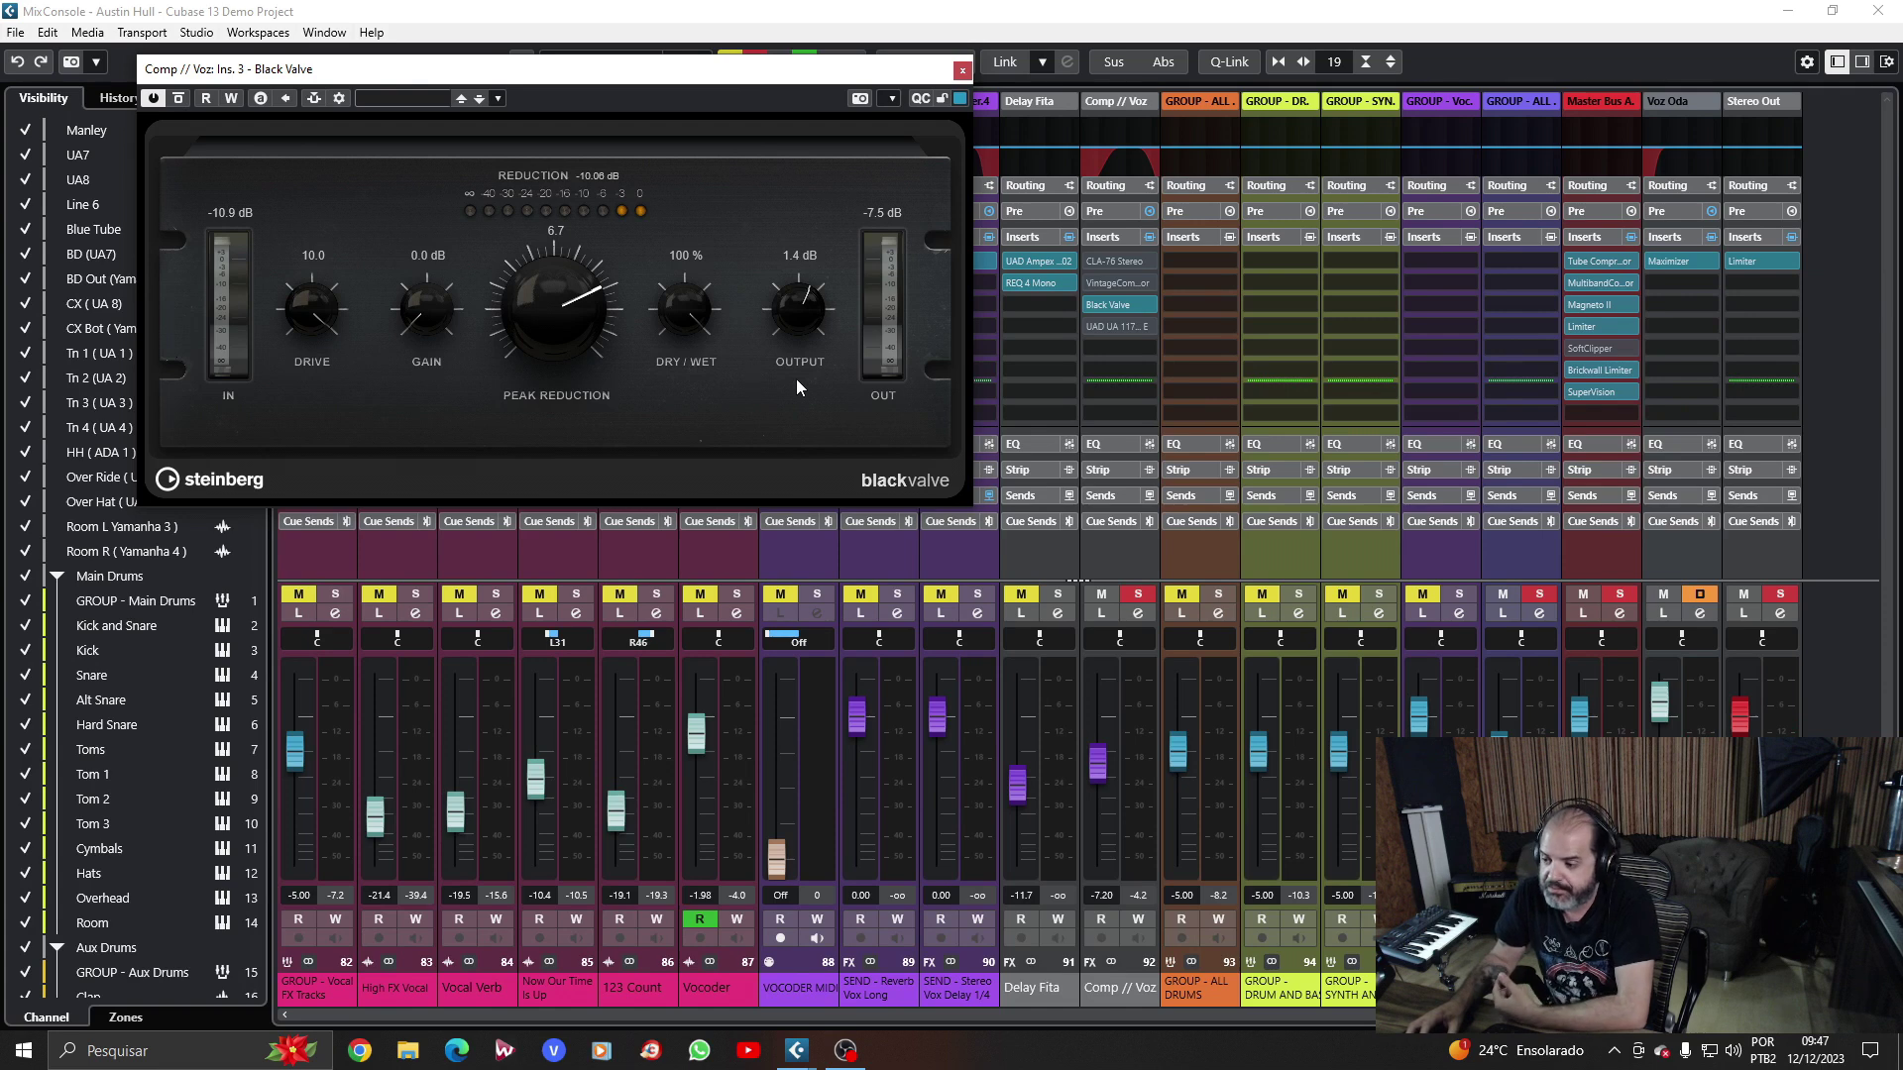
Bypass Black Valve on Comp // Voz and activate the UAD UA 1176LN Rev E with its editor open.
left_click(1118, 326)
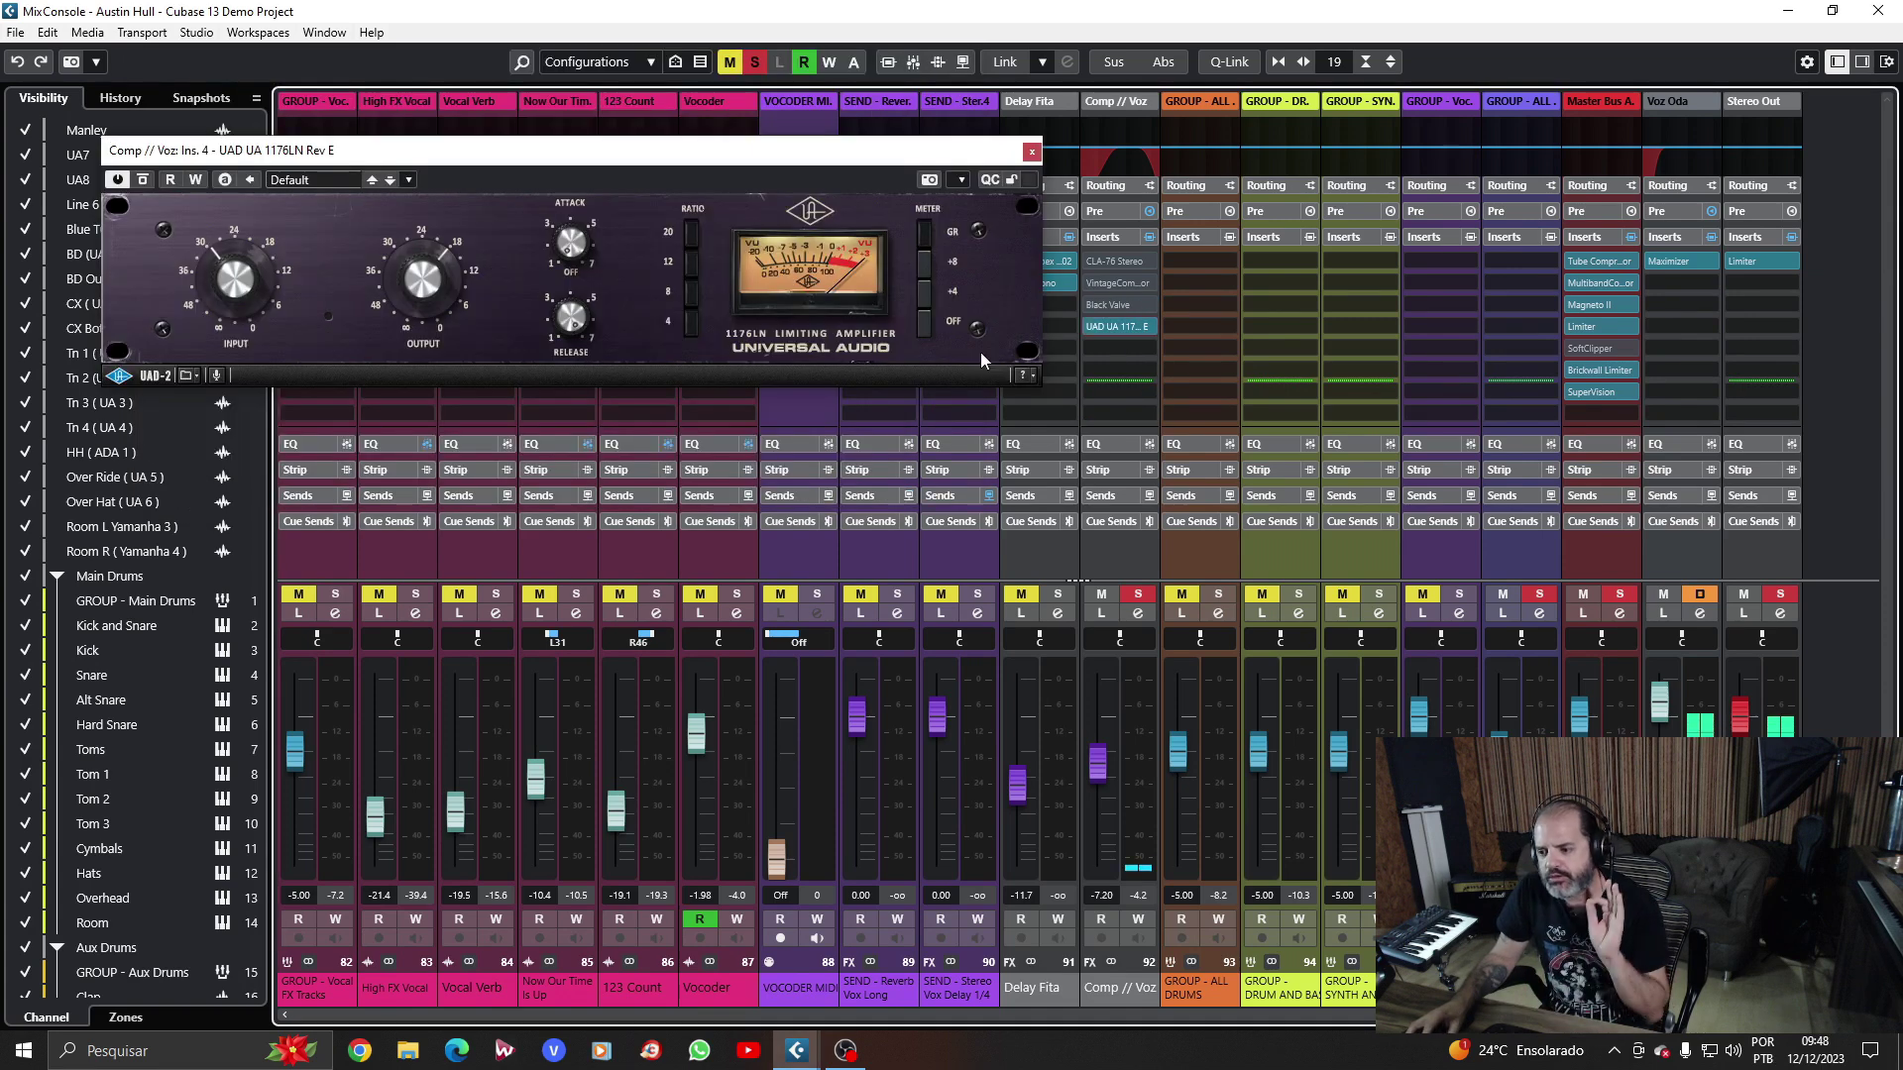
left_click_drag(480, 161, 497, 162)
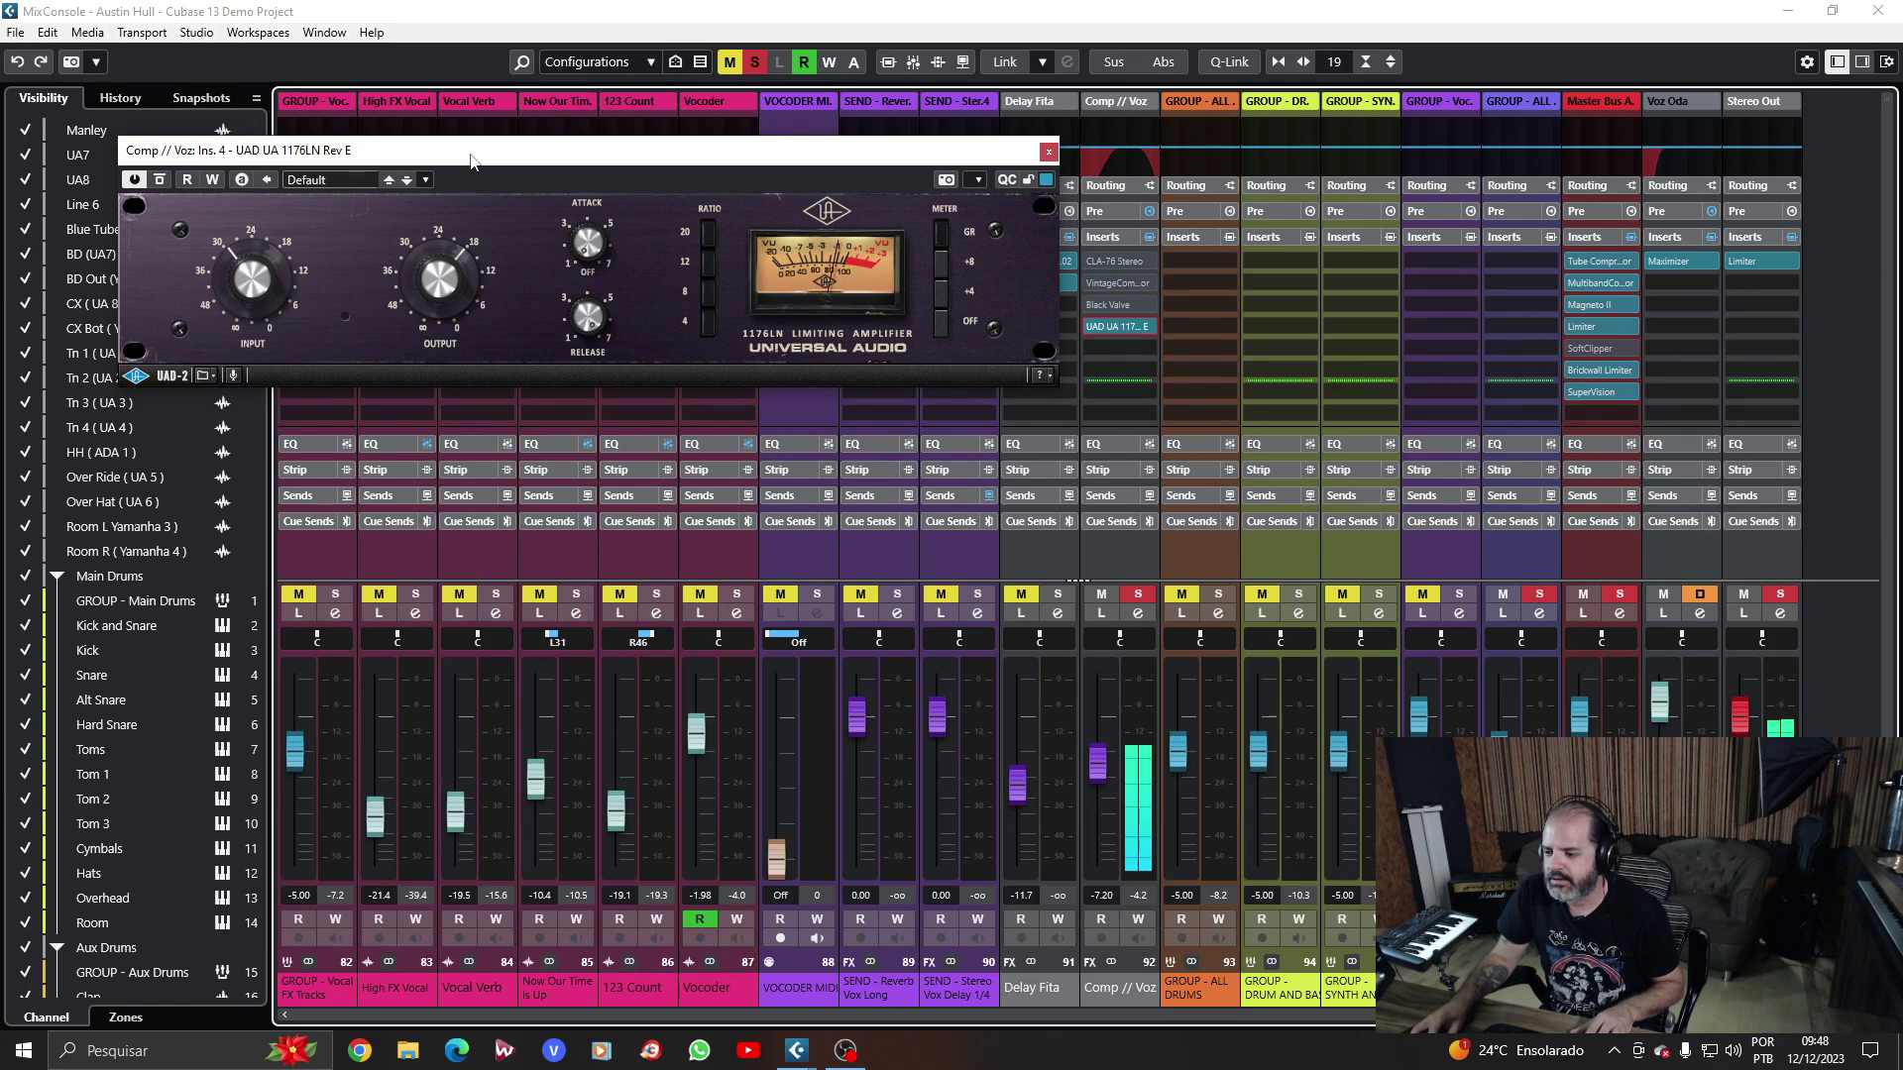
Audition the UAD UA 1176LN Rev E with Listen on and off for Comp // Voz, and close its editor.
left_click(1101, 614)
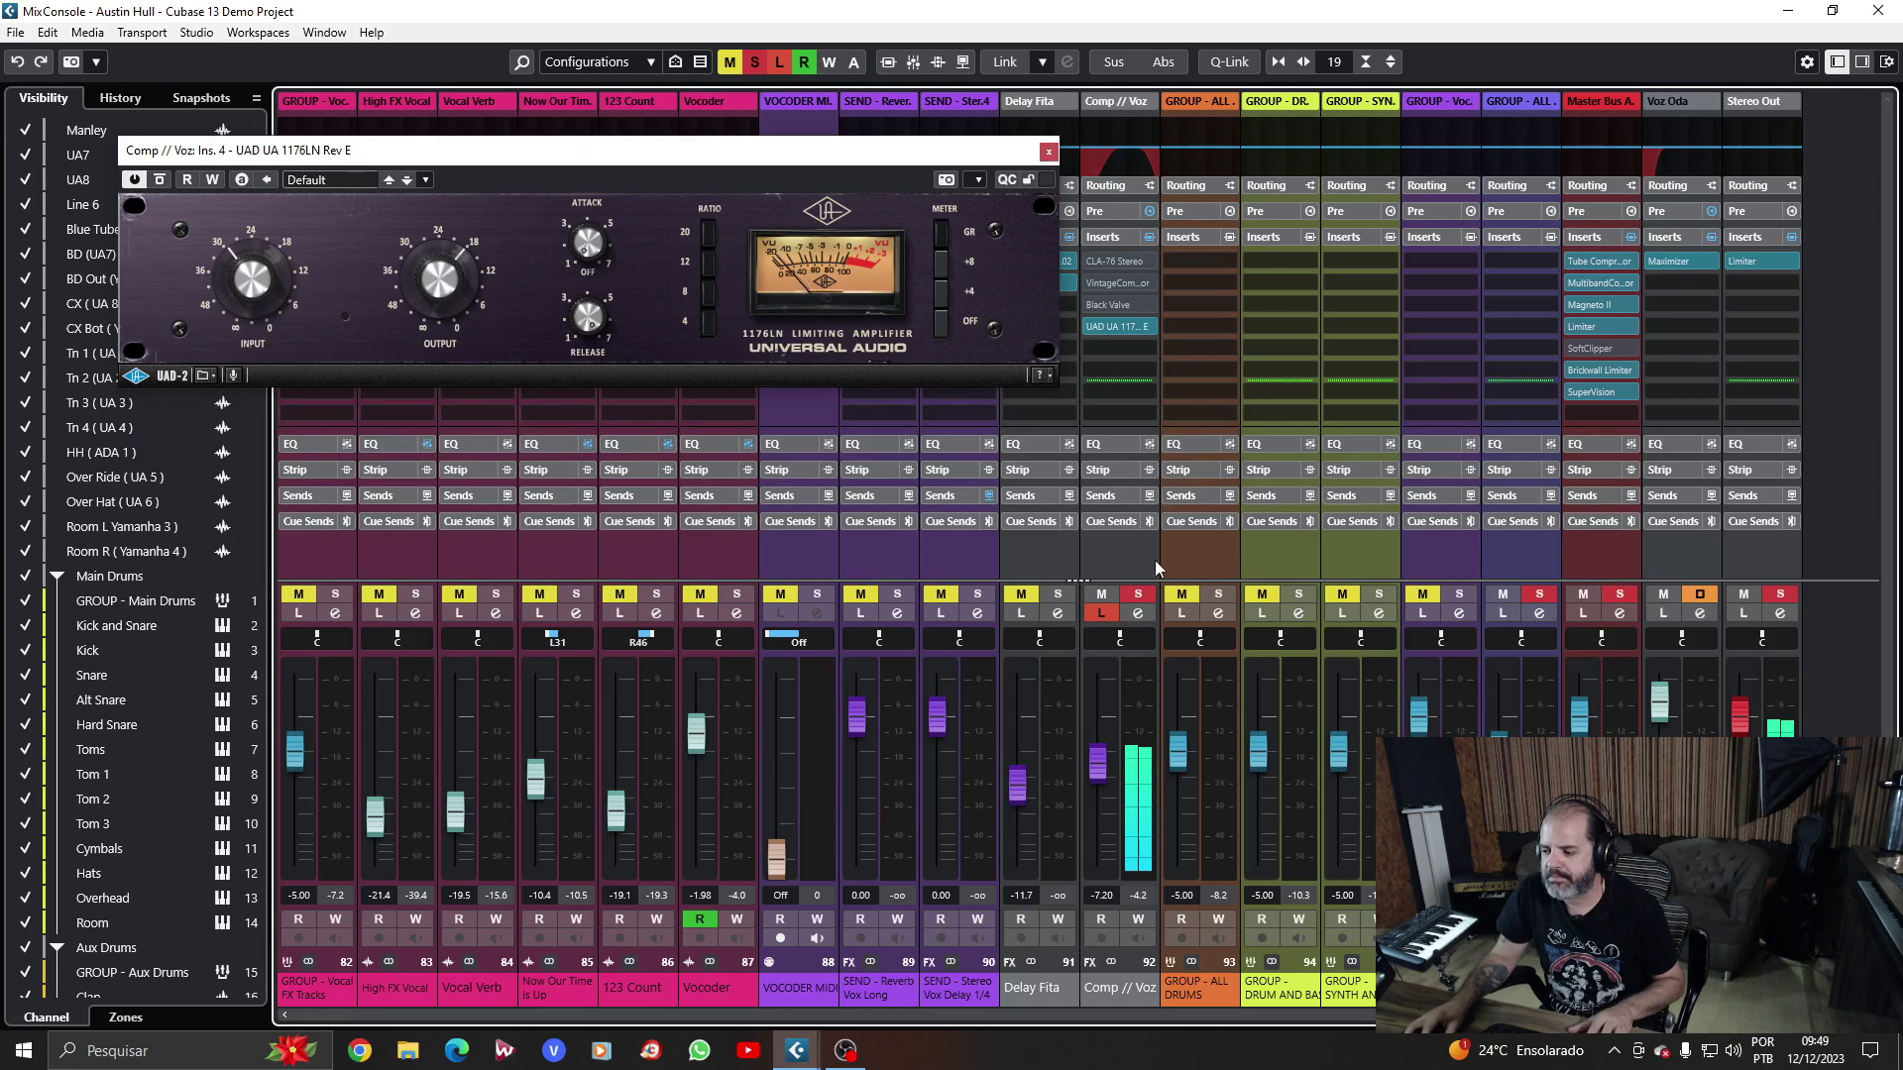
left_click(1101, 613)
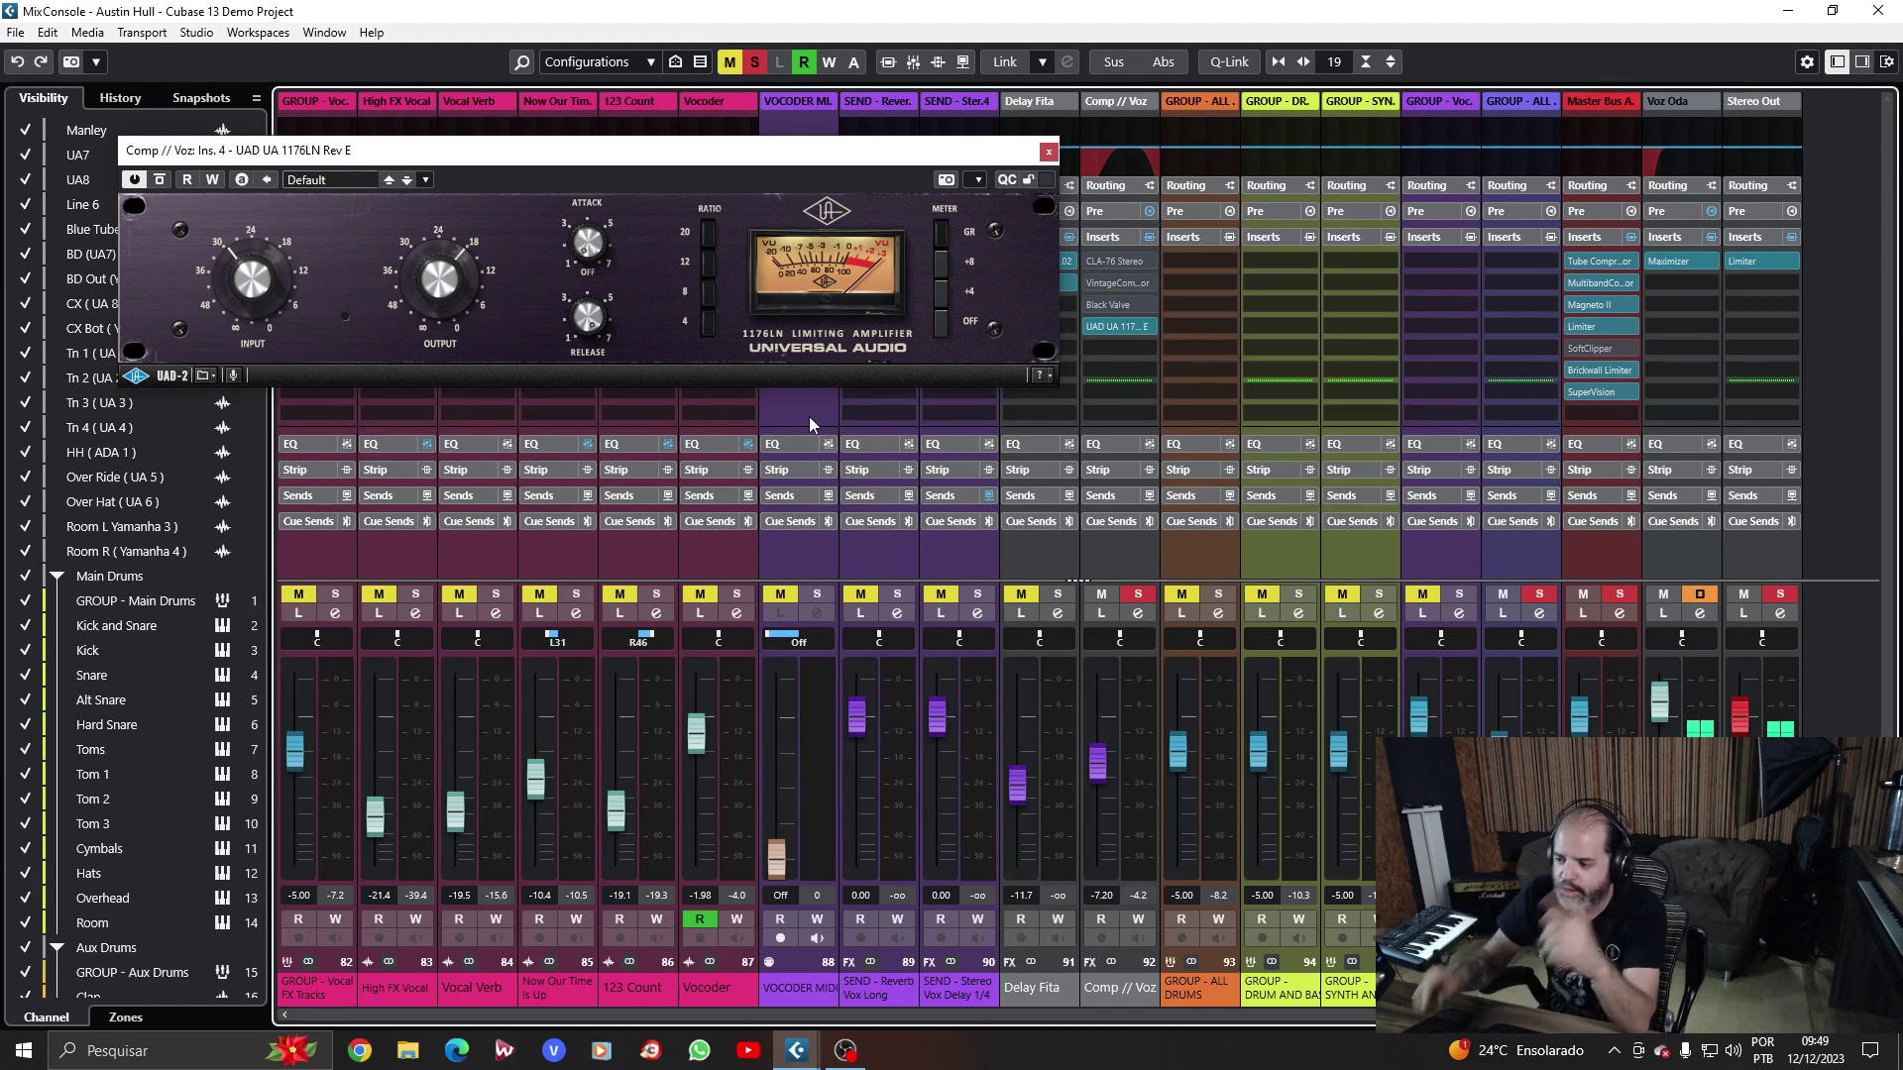
left_click(1048, 153)
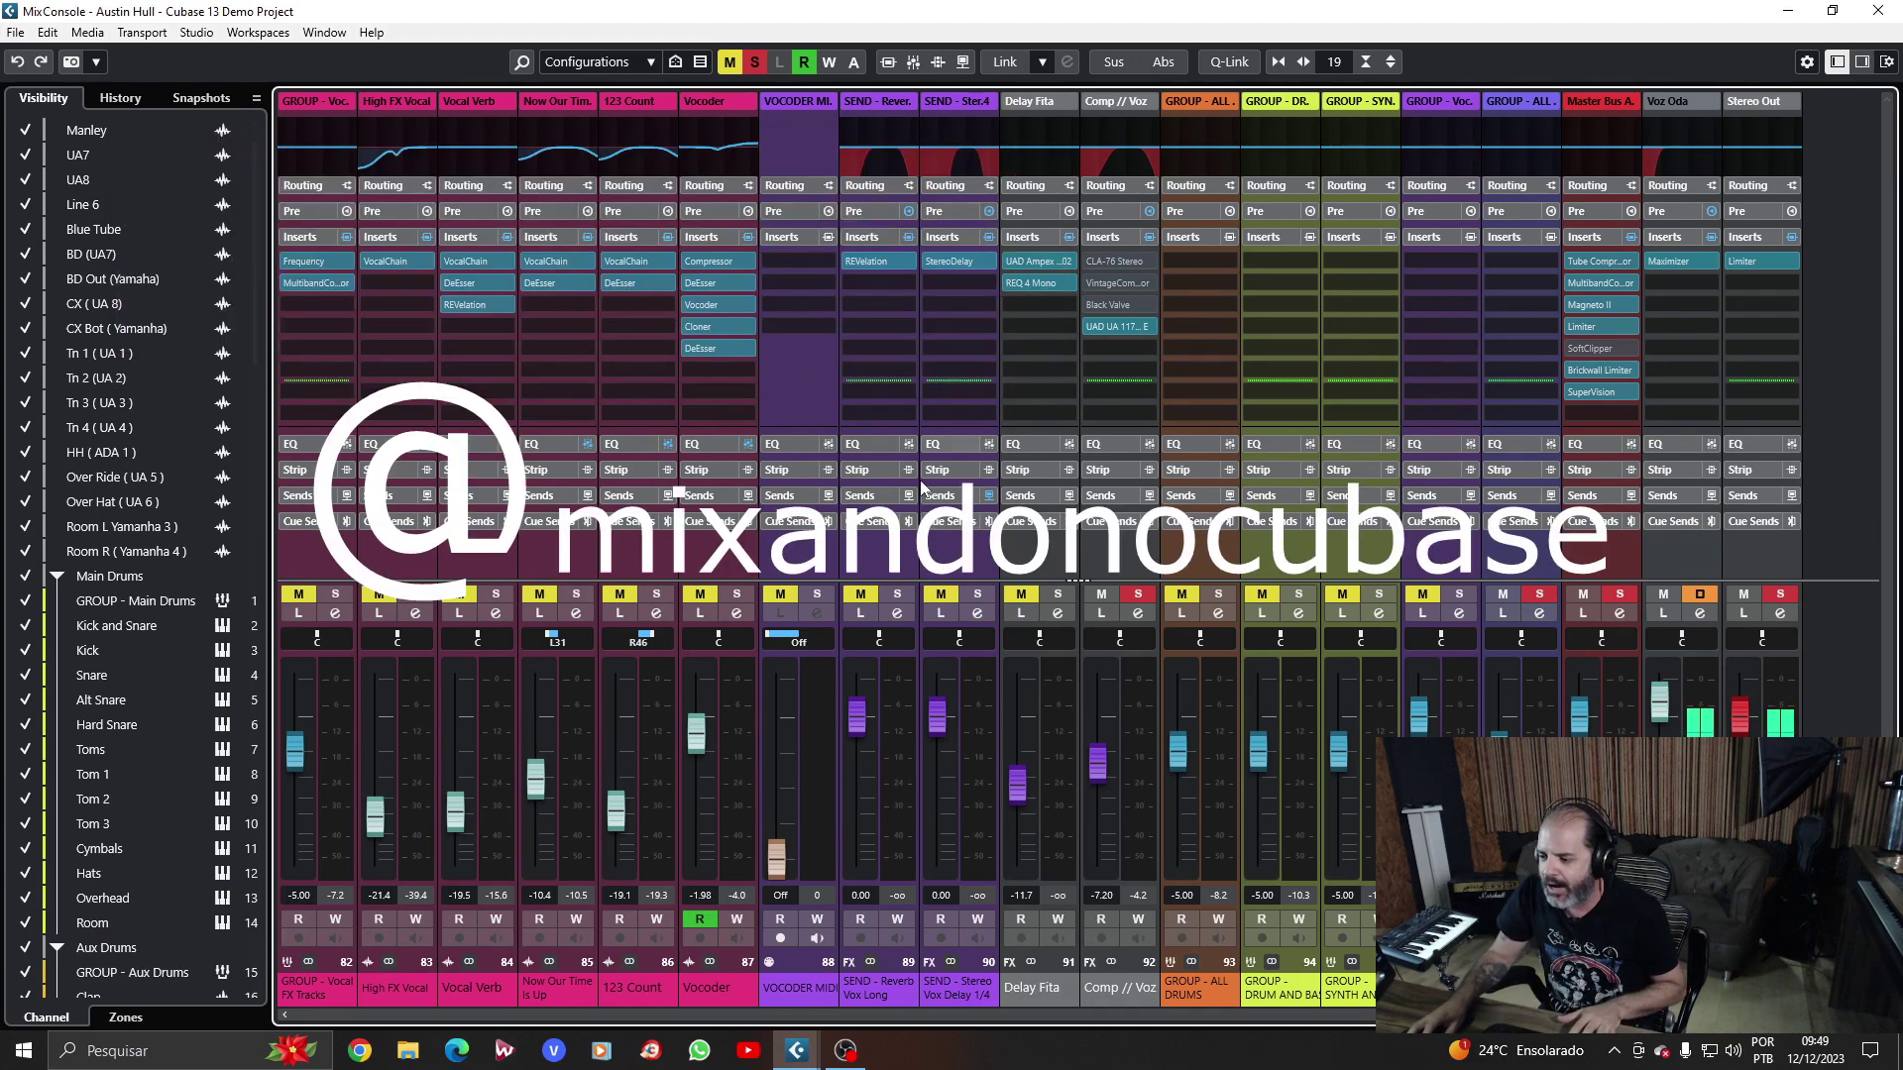